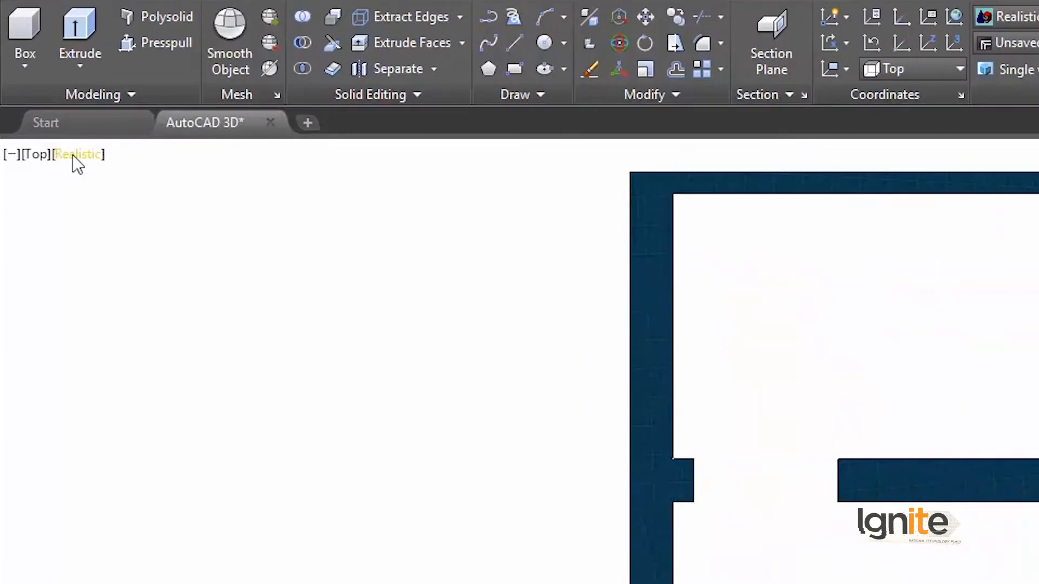
Switch the floor plan's visual style to Wireframe.
{"action": "left_click", "coordinate": [170, 396]}
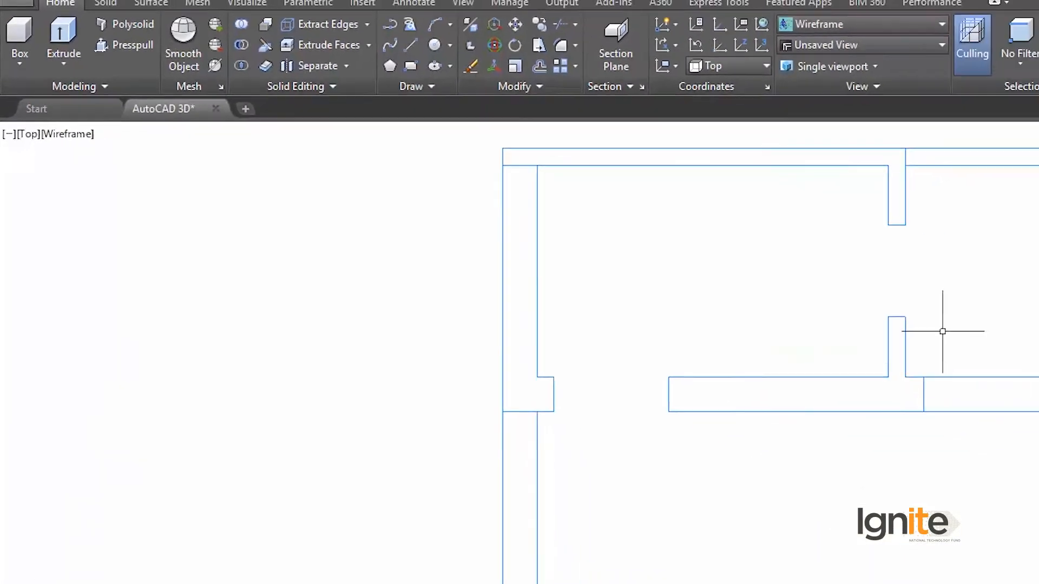
{"action": "scroll", "coordinate": [745, 488], "scroll_direction": "up", "scroll_amount": 3}
{"action": "middle_click_drag", "start_coordinate": [657, 480], "coordinate": [805, 508]}
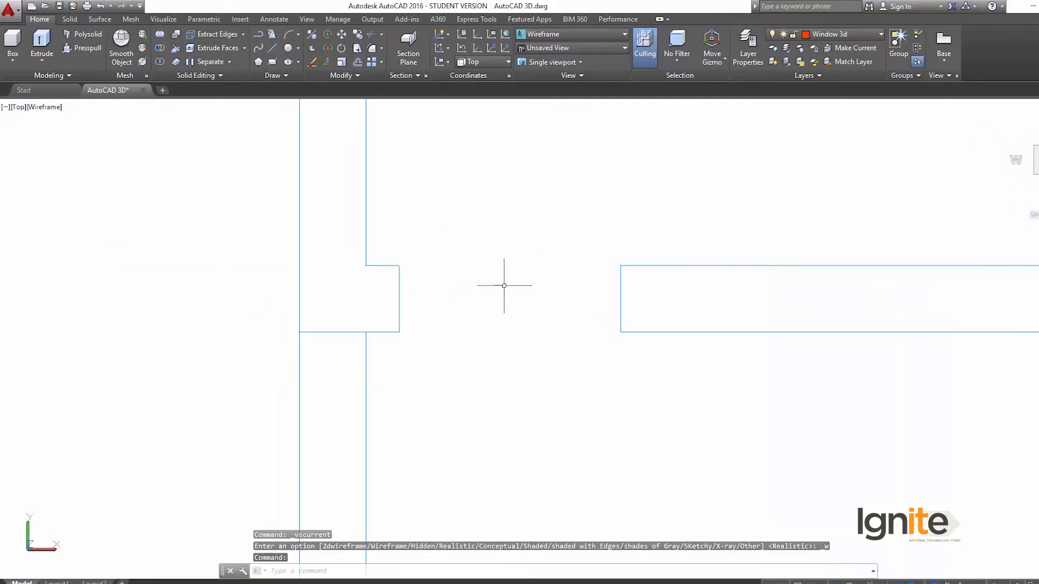
{"action": "scroll", "coordinate": [503, 285], "scroll_direction": "down", "scroll_amount": 6}
{"action": "middle_click_drag", "start_coordinate": [499, 283], "coordinate": [501, 260]}
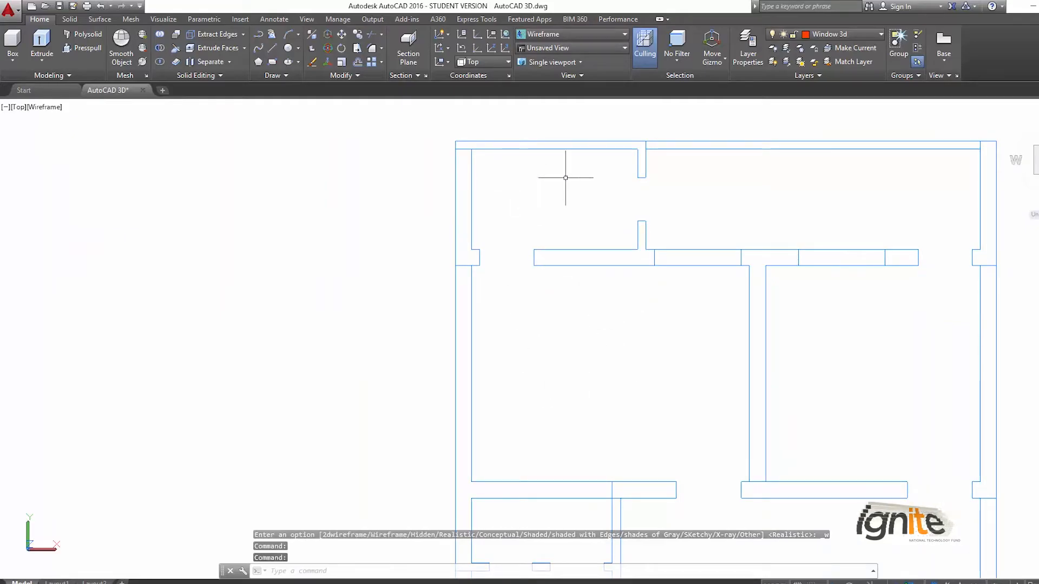
{"action": "scroll", "coordinate": [487, 271], "scroll_direction": "up", "scroll_amount": 4}
{"action": "middle_click_drag", "start_coordinate": [548, 225], "coordinate": [463, 281]}
{"action": "scroll", "coordinate": [463, 281], "scroll_direction": "up", "scroll_amount": 3}
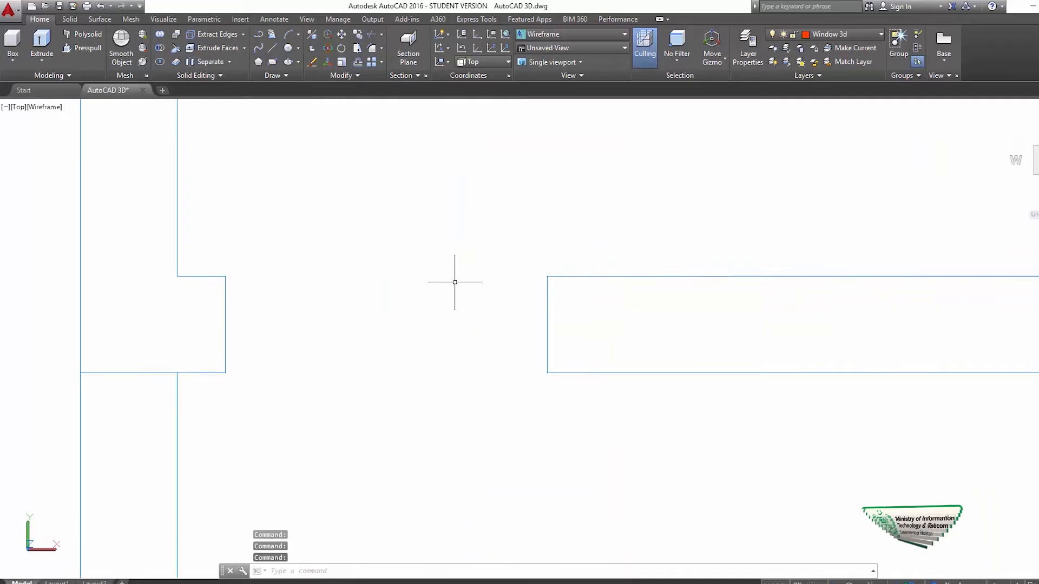
{"action": "middle_click_drag", "start_coordinate": [503, 277], "coordinate": [496, 314]}
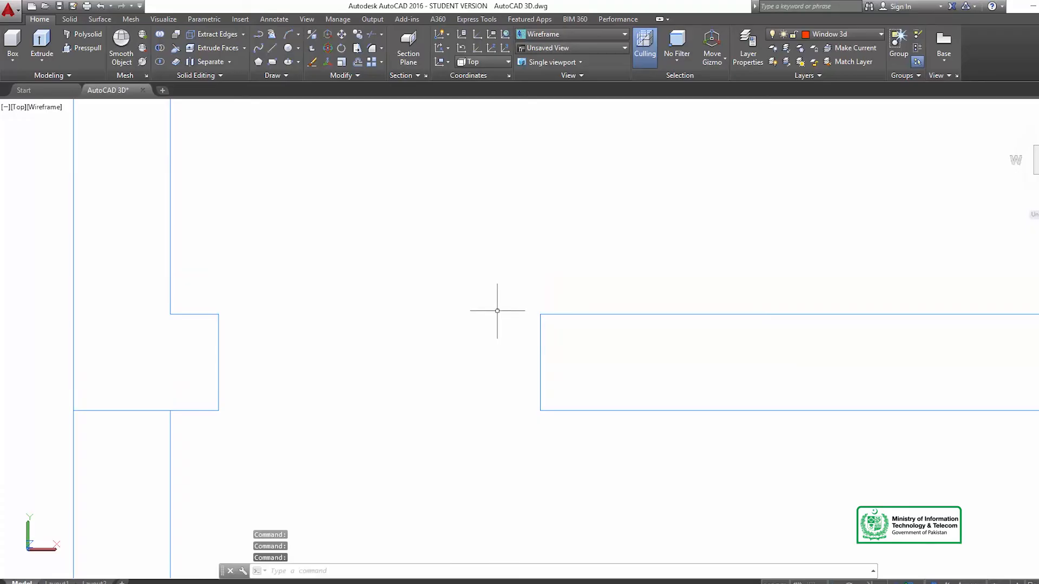
{"action": "middle_click_drag", "start_coordinate": [498, 309], "coordinate": [559, 271]}
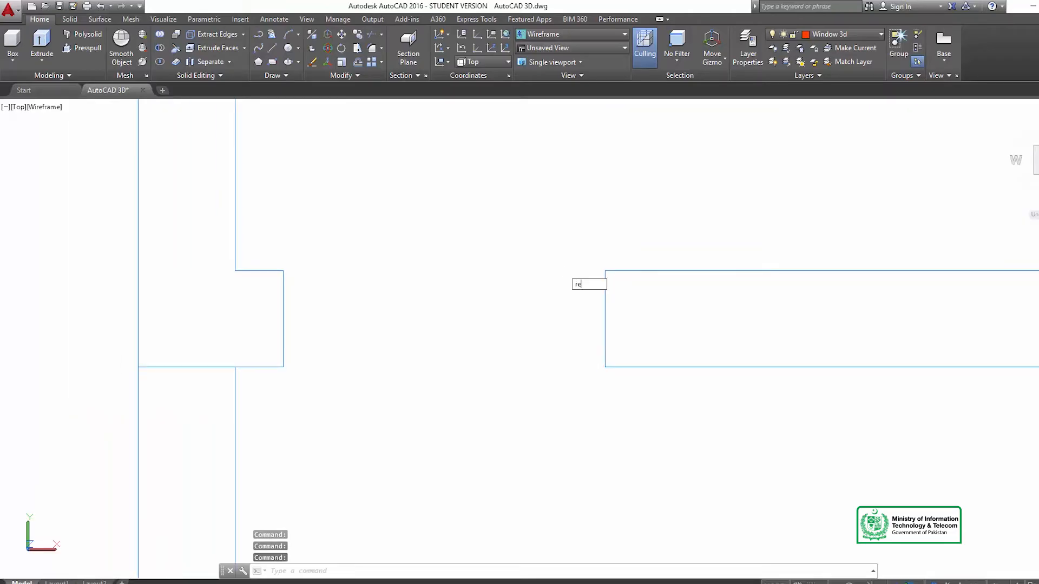
{"action": "type", "text": "c"}
{"action": "key", "text": "Return"}
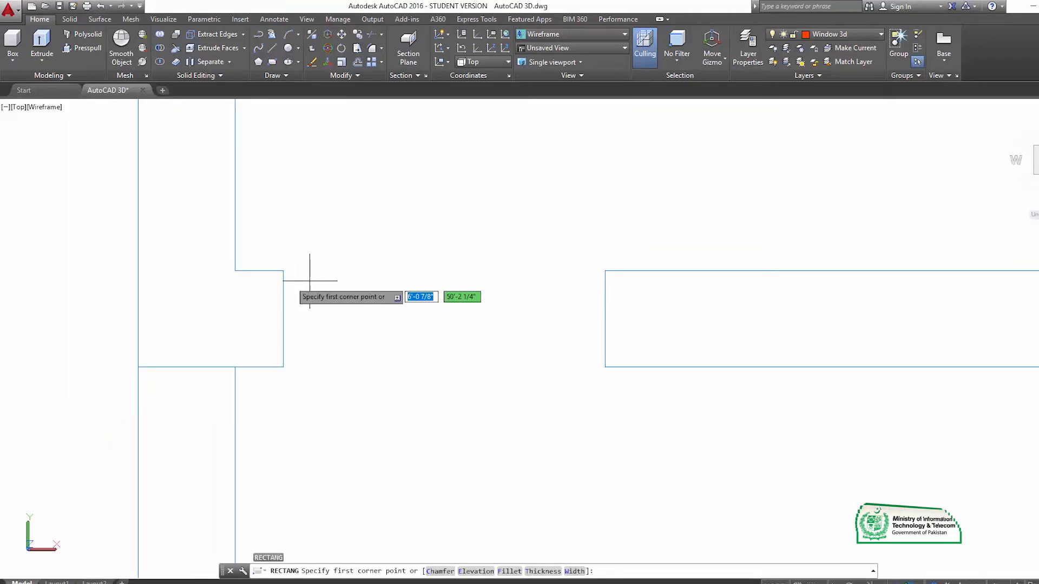
{"action": "left_click", "coordinate": [283, 271]}
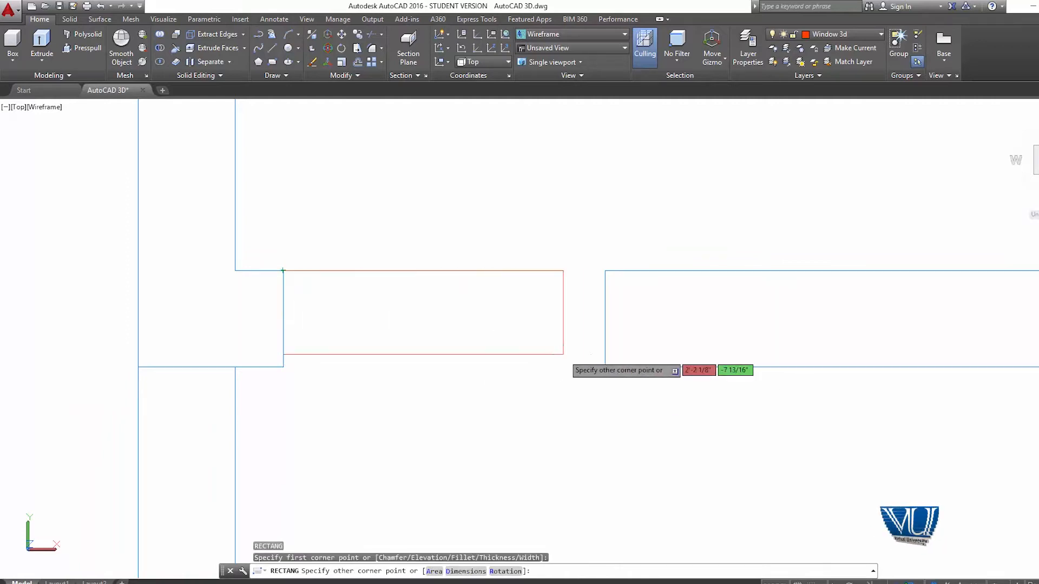
{"action": "key", "text": "Escape"}
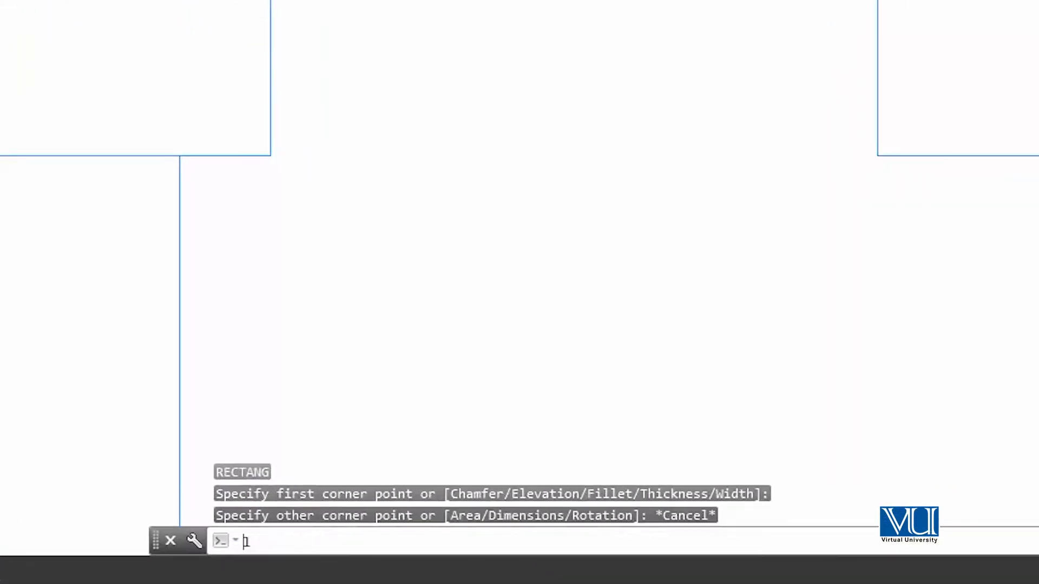
Create a layer named "3d doors" with colour 40 and make it the current layer.
{"action": "type", "text": "la"}
{"action": "key", "text": "Return"}
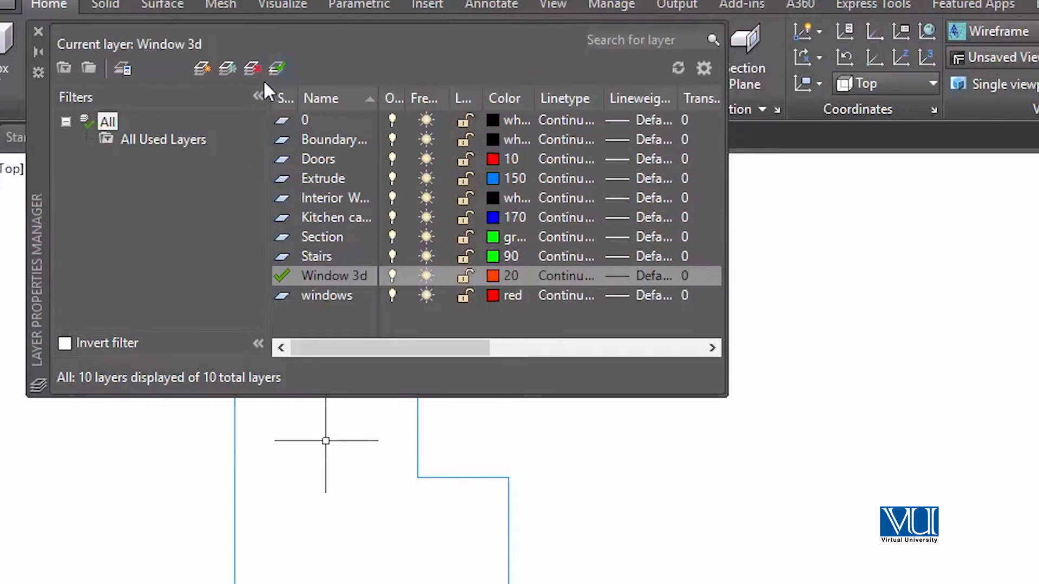
{"action": "left_click", "coordinate": [203, 68]}
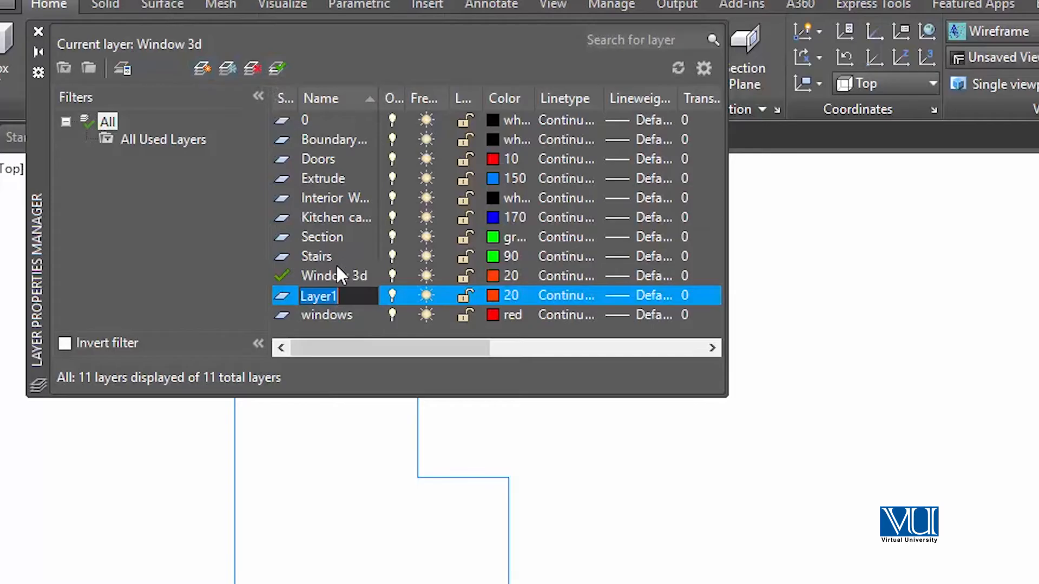
{"action": "type", "text": "3d doors"}
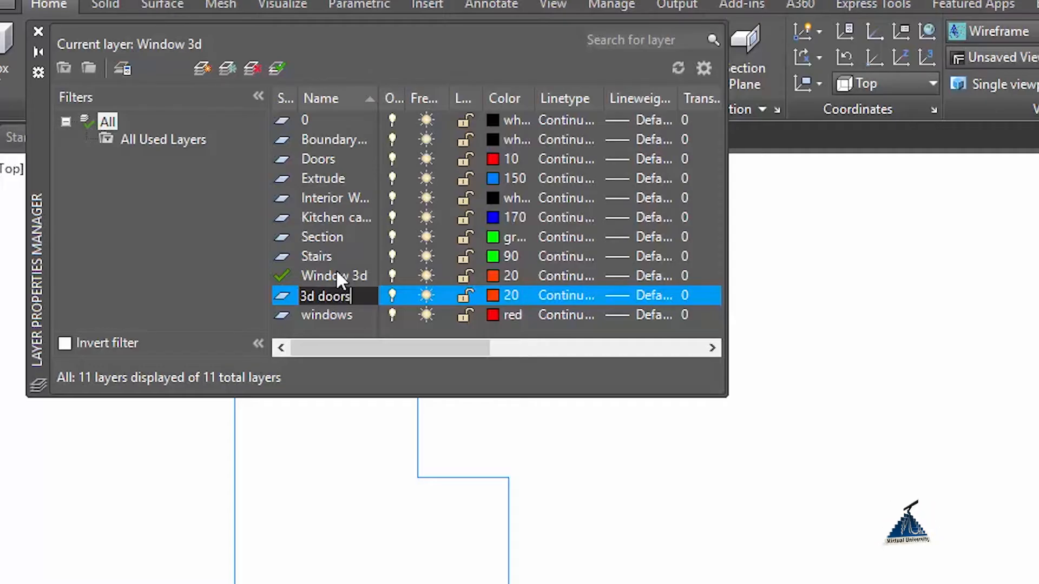
{"action": "left_click", "coordinate": [492, 296]}
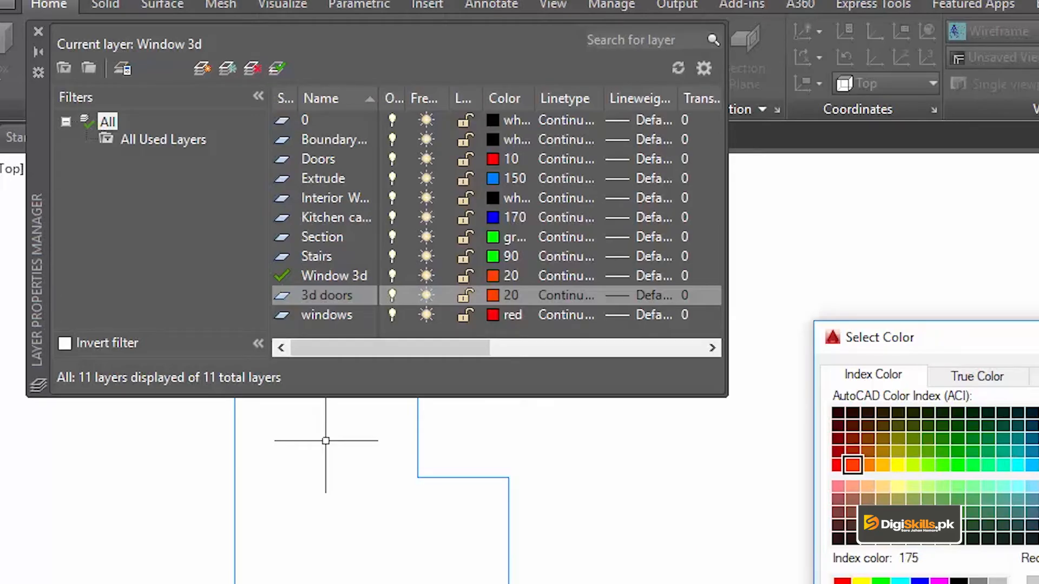
{"action": "left_click", "coordinate": [886, 466]}
{"action": "key", "text": "Return"}
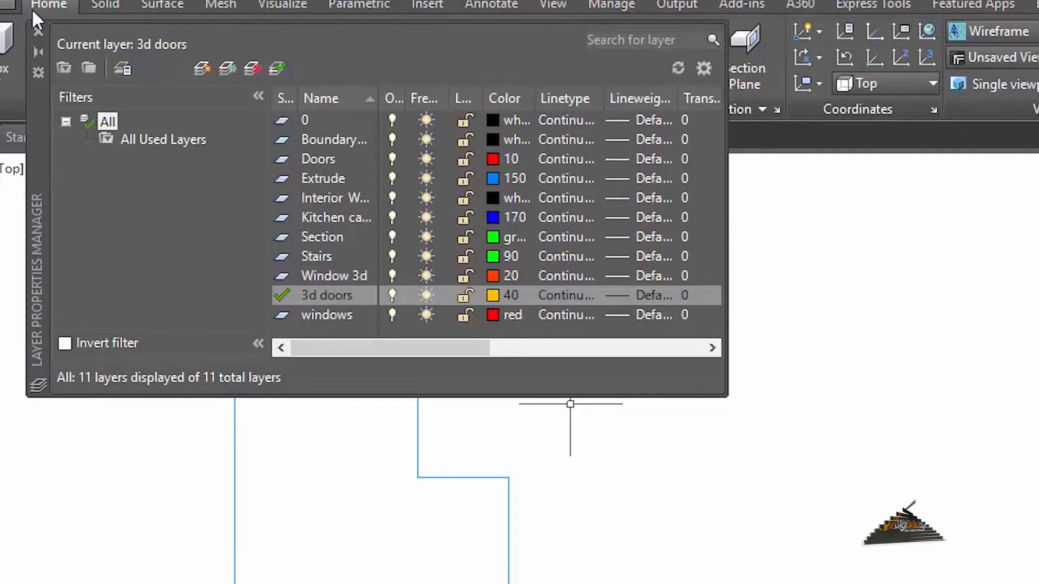
{"action": "left_click", "coordinate": [37, 32]}
Draw a rectangle filling the upper-left door opening between the two wall ends, corner to corner.
{"action": "type", "text": "rec"}
{"action": "key", "text": "Return"}
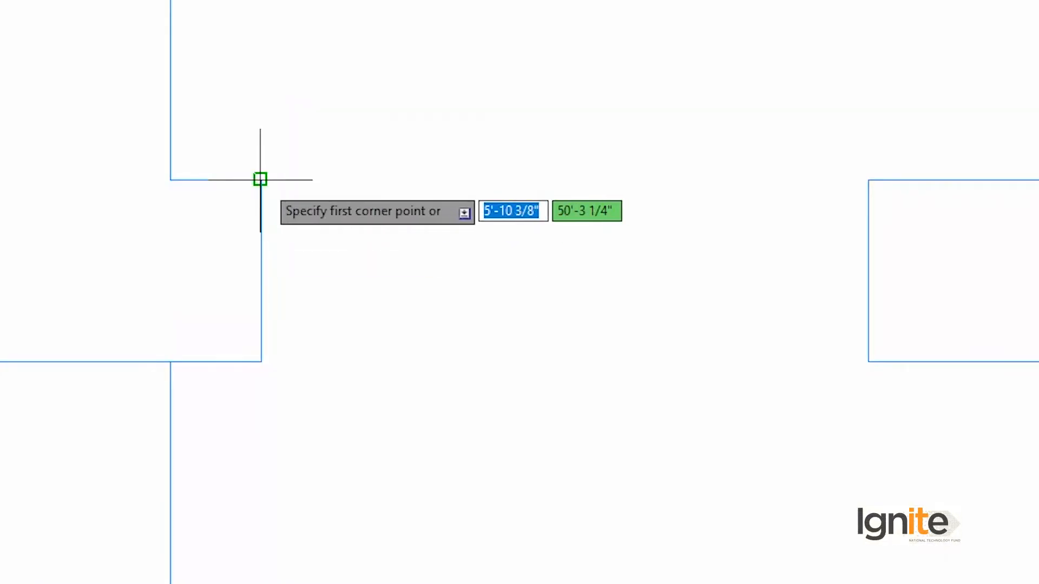
{"action": "left_click", "coordinate": [262, 180]}
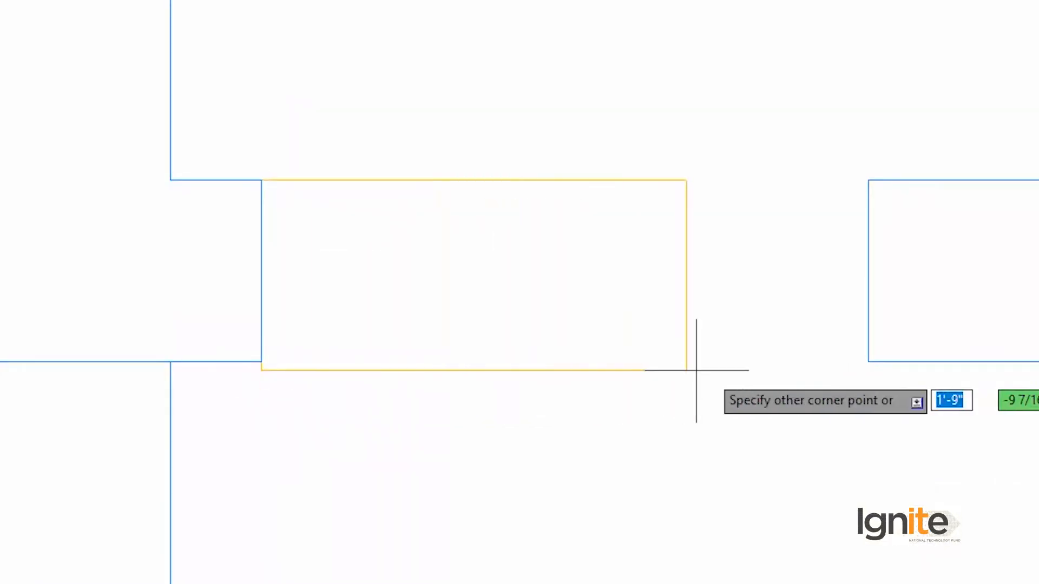
{"action": "left_click", "coordinate": [868, 361]}
Copy the door-opening rectangle straight up so the duplicate sits just above the wall.
{"action": "left_click", "coordinate": [600, 178]}
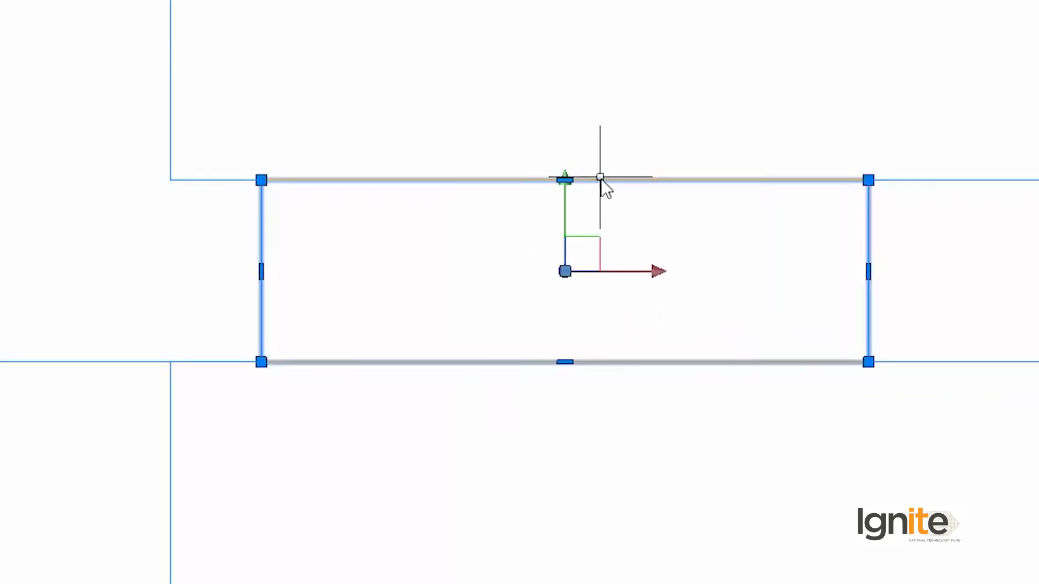
{"action": "type", "text": "co"}
{"action": "key", "text": "Return"}
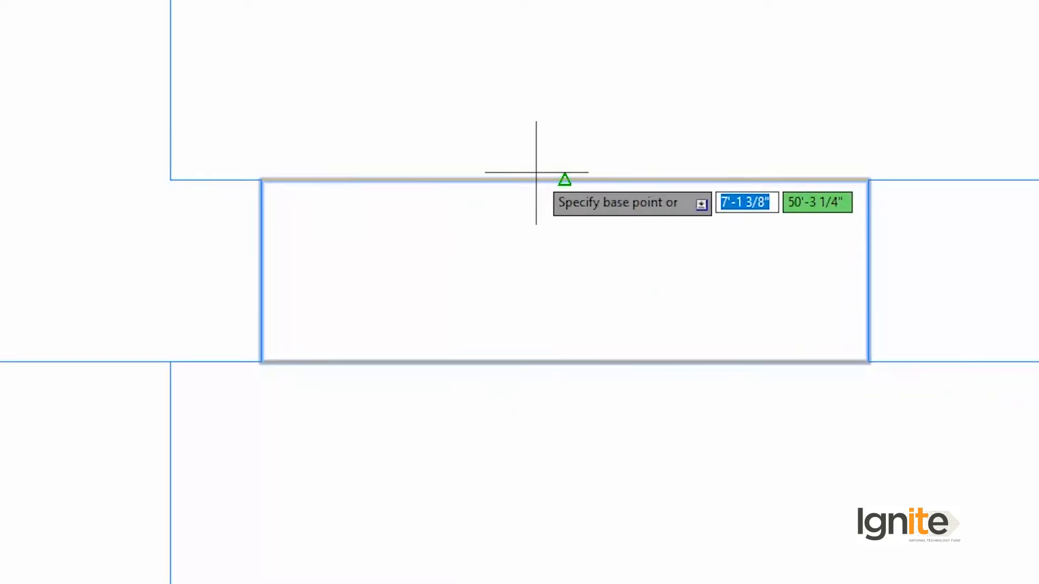
{"action": "left_click", "coordinate": [261, 249]}
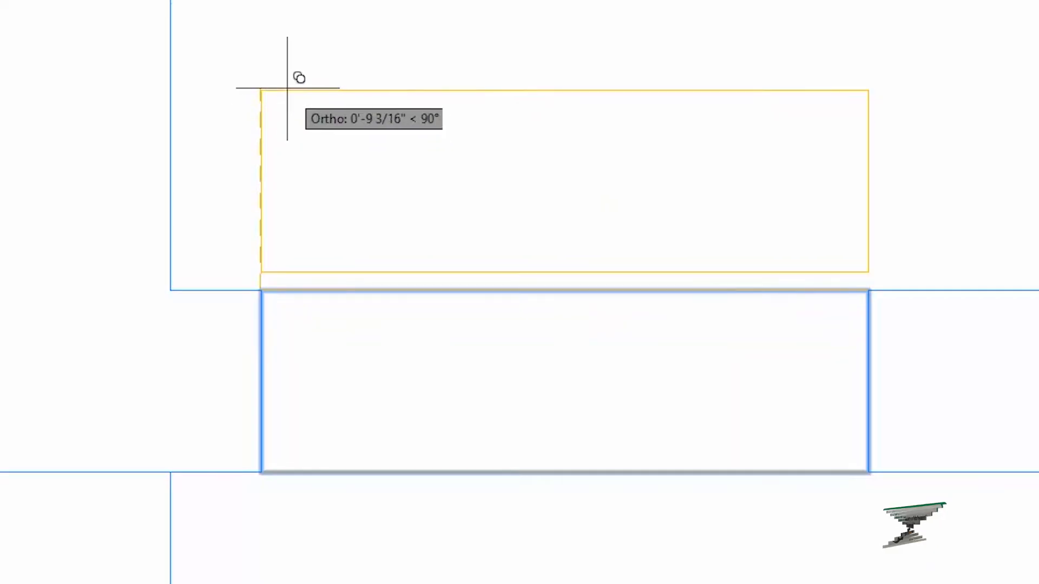
{"action": "left_click", "coordinate": [287, 49]}
{"action": "key", "text": "Return"}
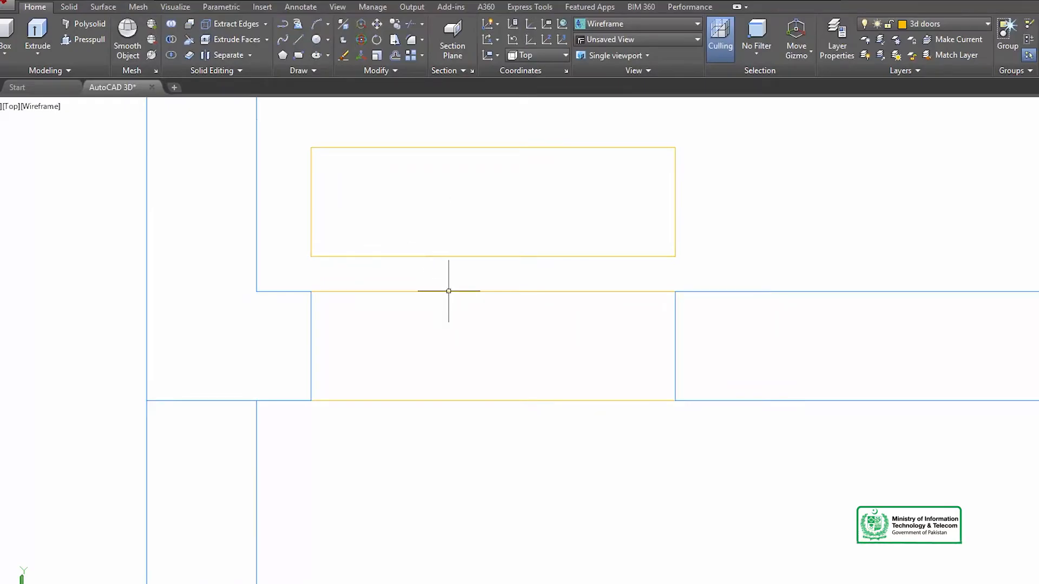
Assign the original rectangle in the door opening to the Extrude layer.
{"action": "left_click", "coordinate": [449, 291]}
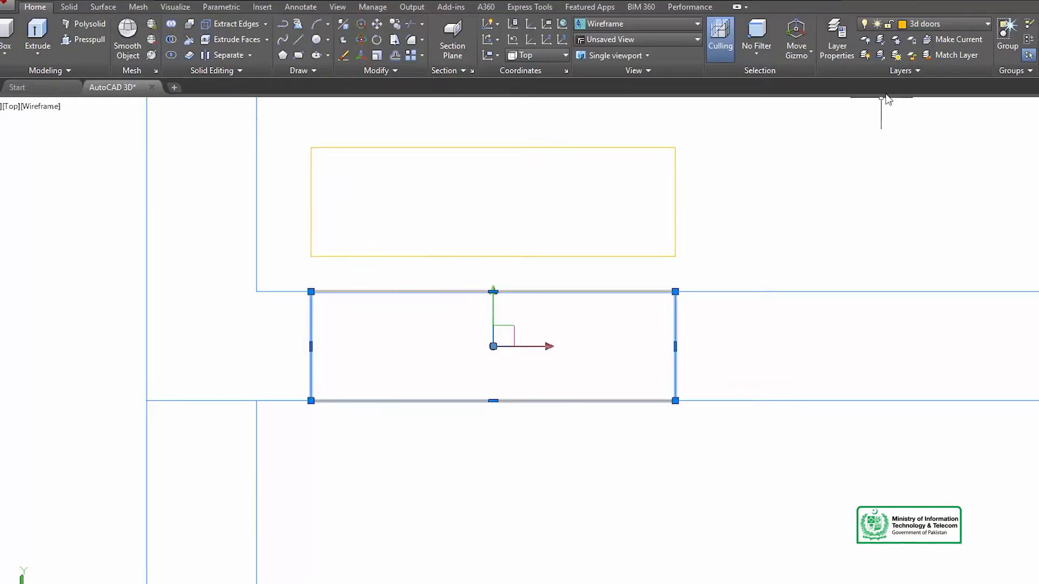
{"action": "left_click", "coordinate": [926, 24]}
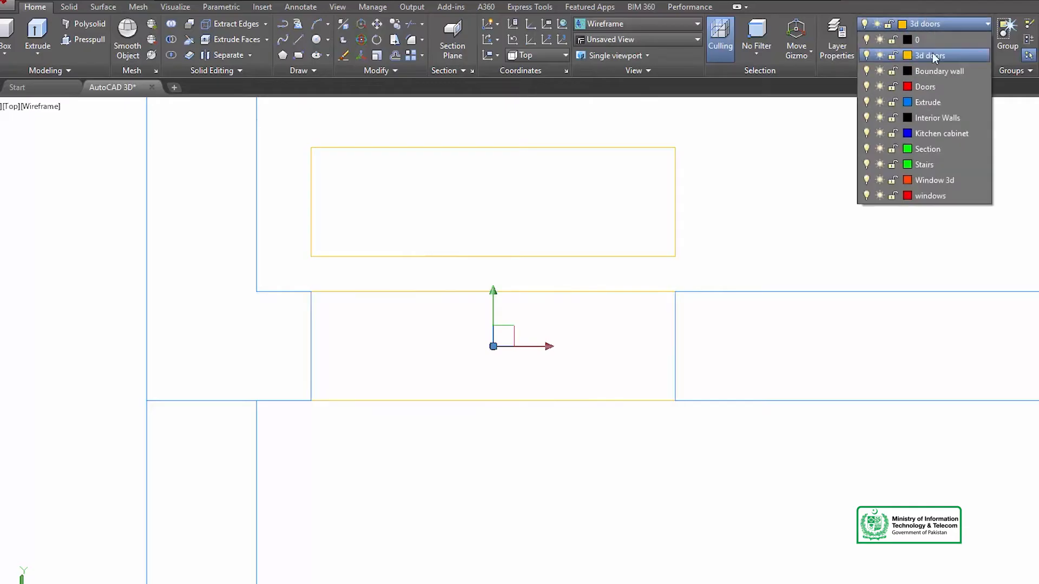
{"action": "left_click", "coordinate": [930, 102]}
{"action": "key", "text": "Escape"}
Move the copied door rectangle into the empty area outside the plan's left wall.
{"action": "mouse_move", "coordinate": [479, 268]}
{"action": "middle_mouse_down"}
{"action": "mouse_move", "coordinate": [582, 303]}
{"action": "mouse_move", "coordinate": [606, 297]}
{"action": "mouse_move", "coordinate": [657, 228]}
{"action": "middle_mouse_up"}
{"action": "scroll", "coordinate": [605, 297], "scroll_direction": "down", "scroll_amount": 3}
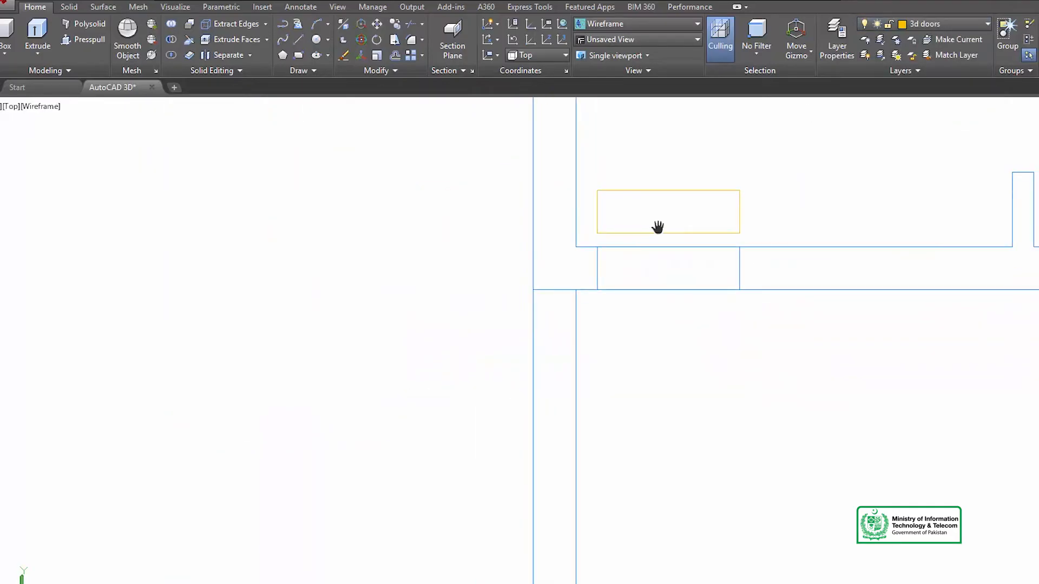
{"action": "left_click", "coordinate": [659, 233]}
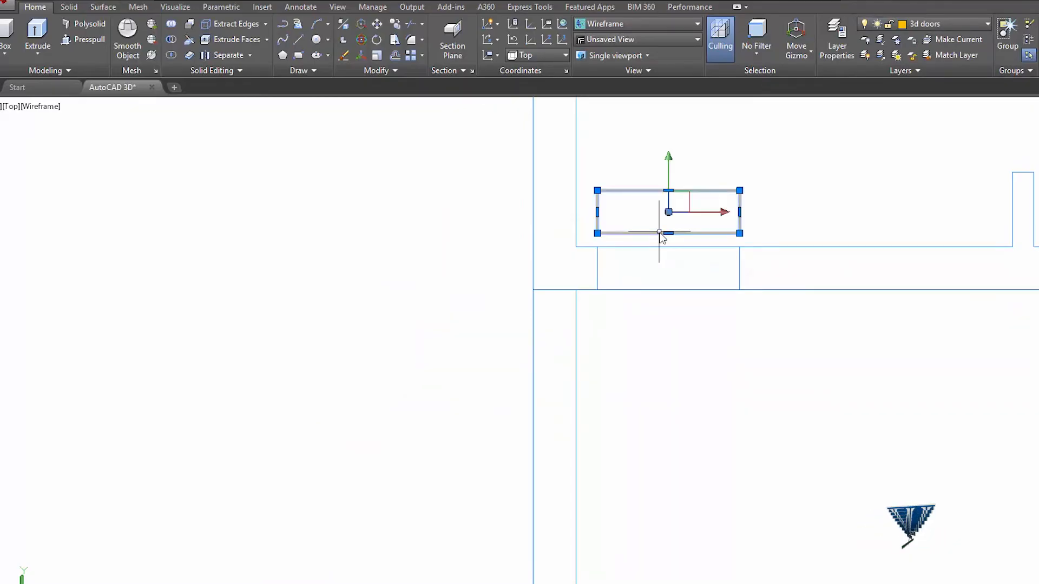
{"action": "type", "text": "m"}
{"action": "key", "text": "Return"}
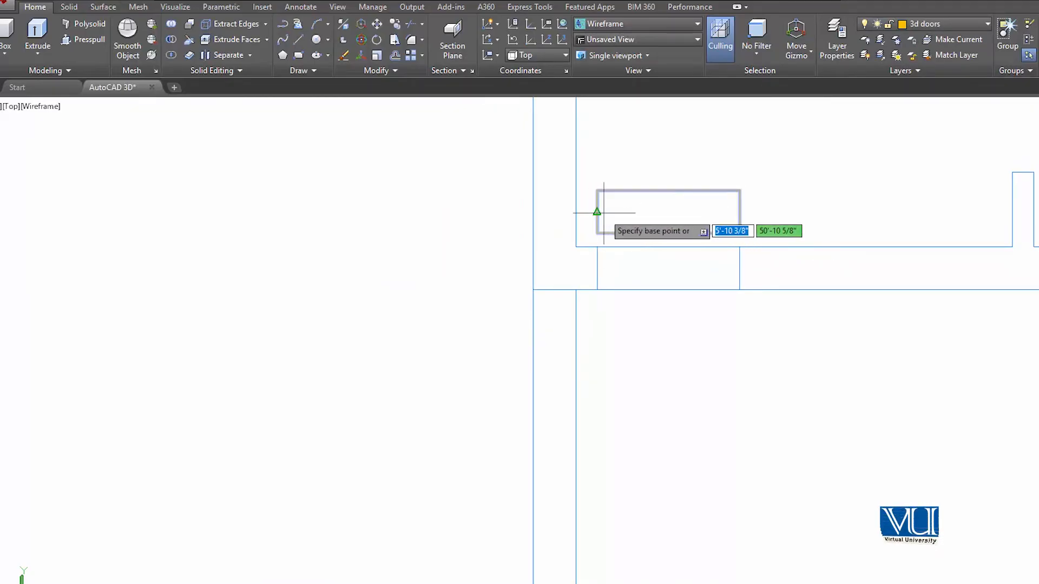
{"action": "left_click", "coordinate": [597, 211]}
{"action": "left_click", "coordinate": [204, 279]}
{"action": "middle_click_drag", "start_coordinate": [317, 320], "coordinate": [517, 392]}
{"action": "scroll", "coordinate": [436, 262], "scroll_direction": "up", "scroll_amount": 2}
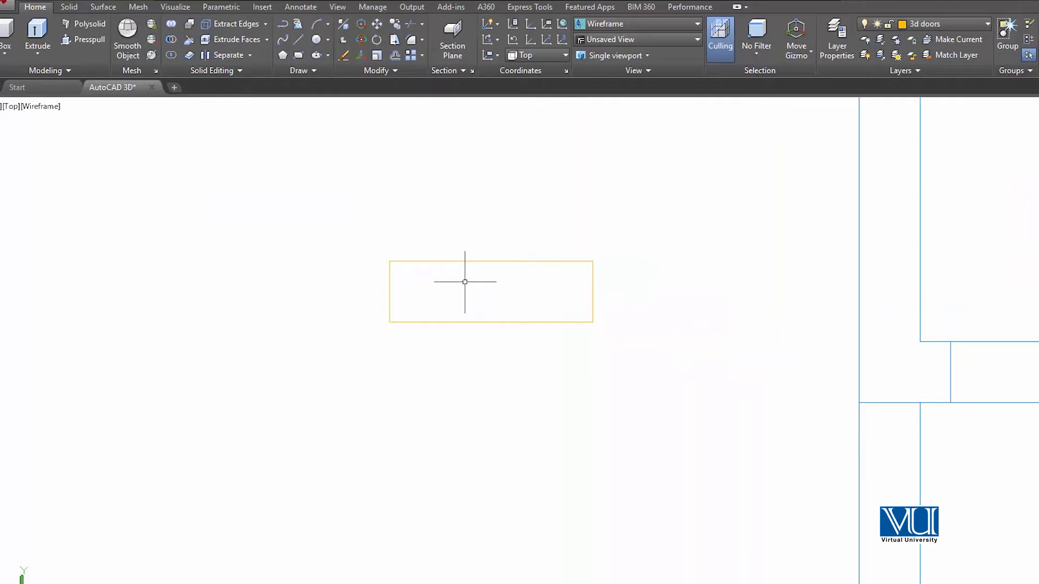
Extrude the relocated door rectangle to a height of 7 feet.
{"action": "key", "text": "Return"}
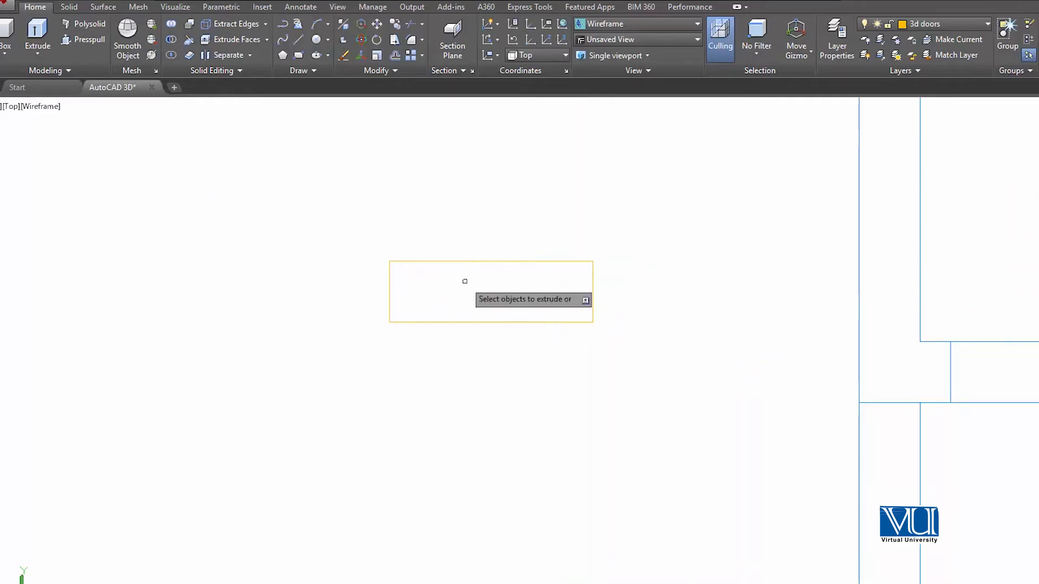
{"action": "left_click", "coordinate": [462, 262]}
{"action": "key", "text": "Return"}
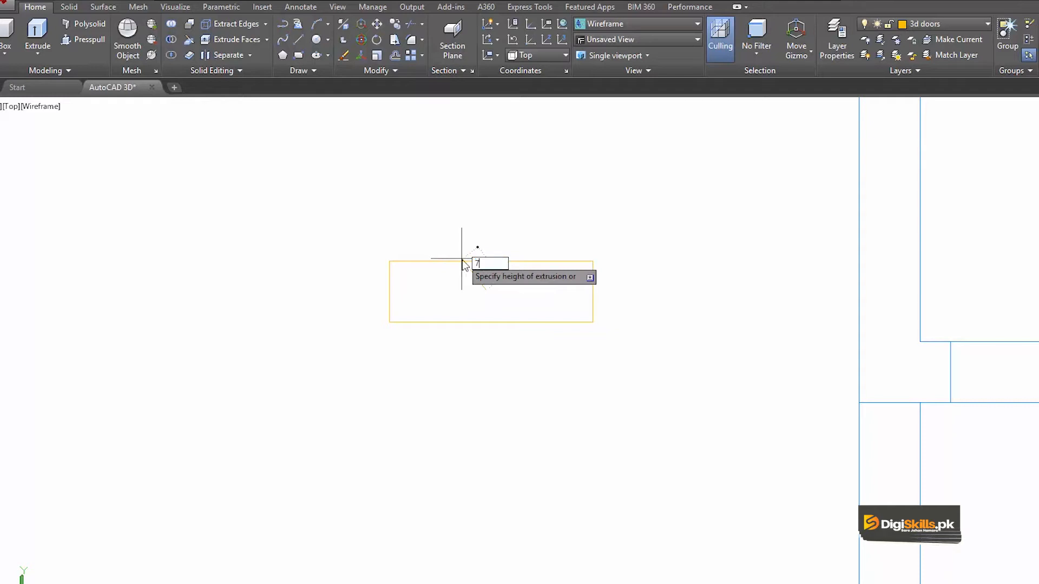
{"action": "key", "text": "Return"}
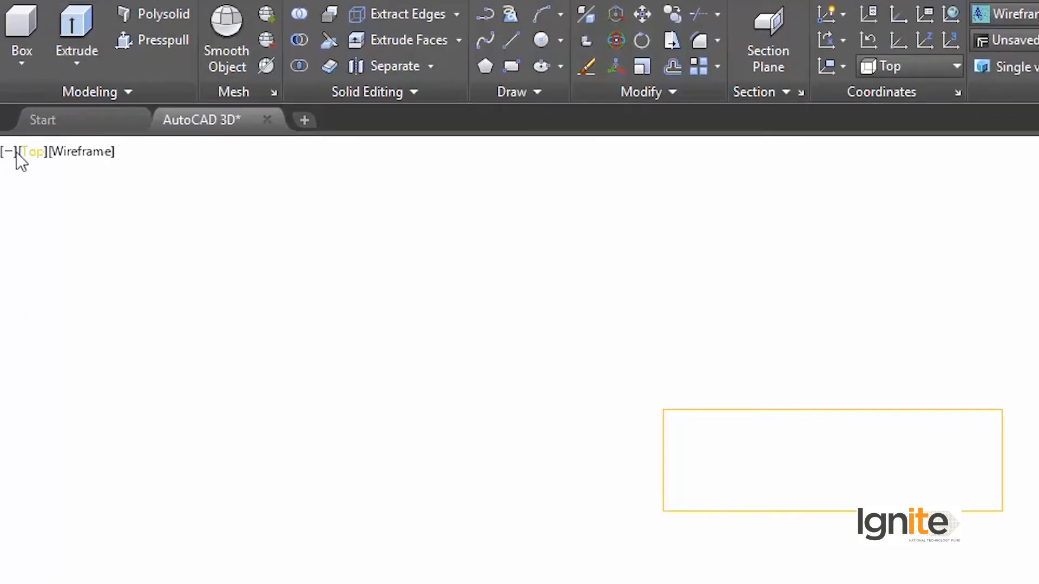
Switch the viewport to the Front view to show the extruded door block in elevation.
{"action": "left_click", "coordinate": [25, 151]}
{"action": "left_click", "coordinate": [66, 299]}
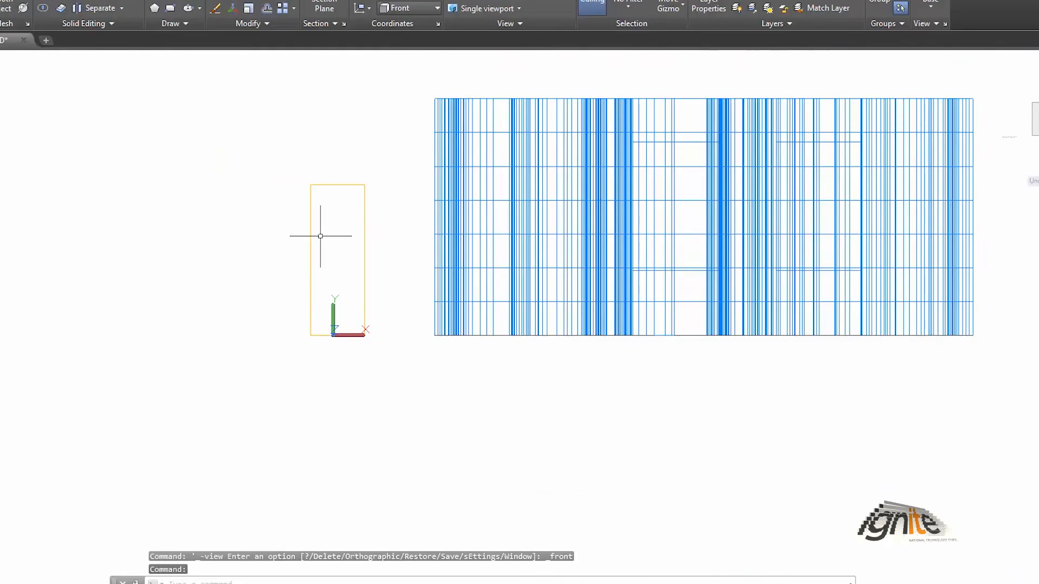
{"action": "middle_click_drag", "start_coordinate": [359, 264], "coordinate": [420, 202]}
{"action": "scroll", "coordinate": [420, 201], "scroll_direction": "down", "scroll_amount": 2}
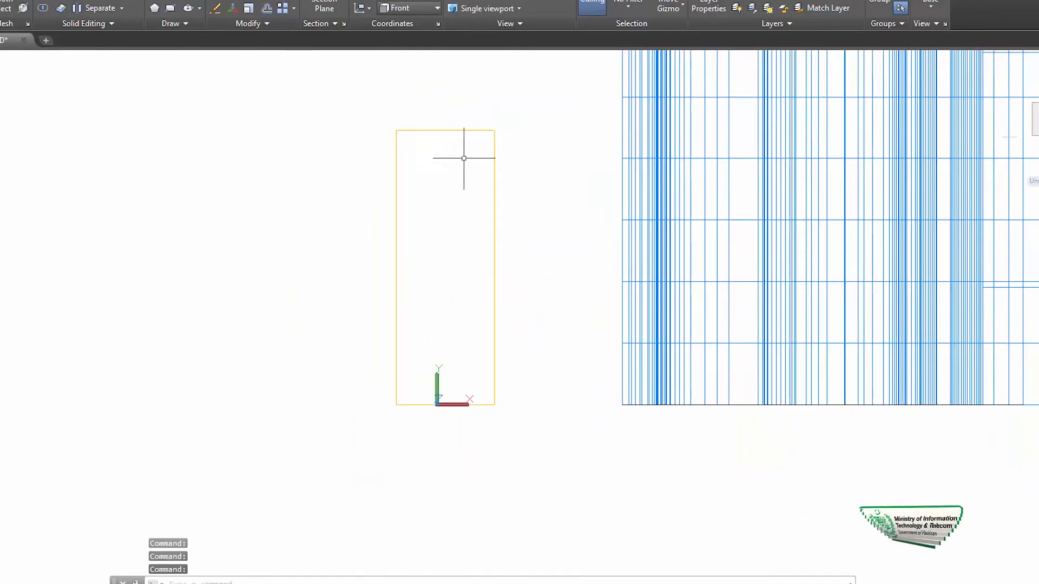
Draw a small circle for the door knob just outside the block's left edge, centred level with that edge's midpoint.
{"action": "scroll", "coordinate": [436, 234], "scroll_direction": "up", "scroll_amount": 1}
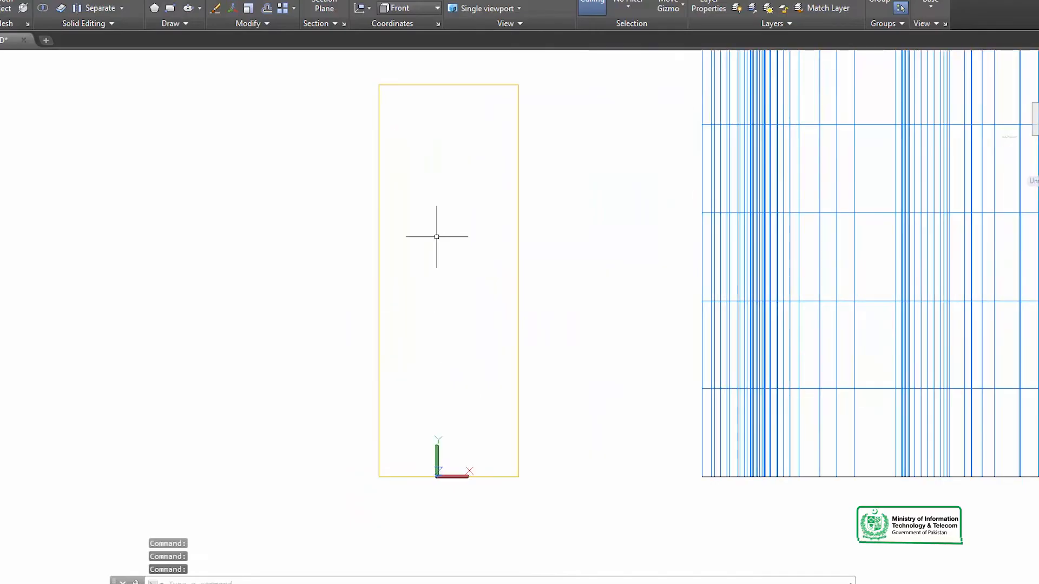
{"action": "scroll", "coordinate": [435, 235], "scroll_direction": "down", "scroll_amount": 1}
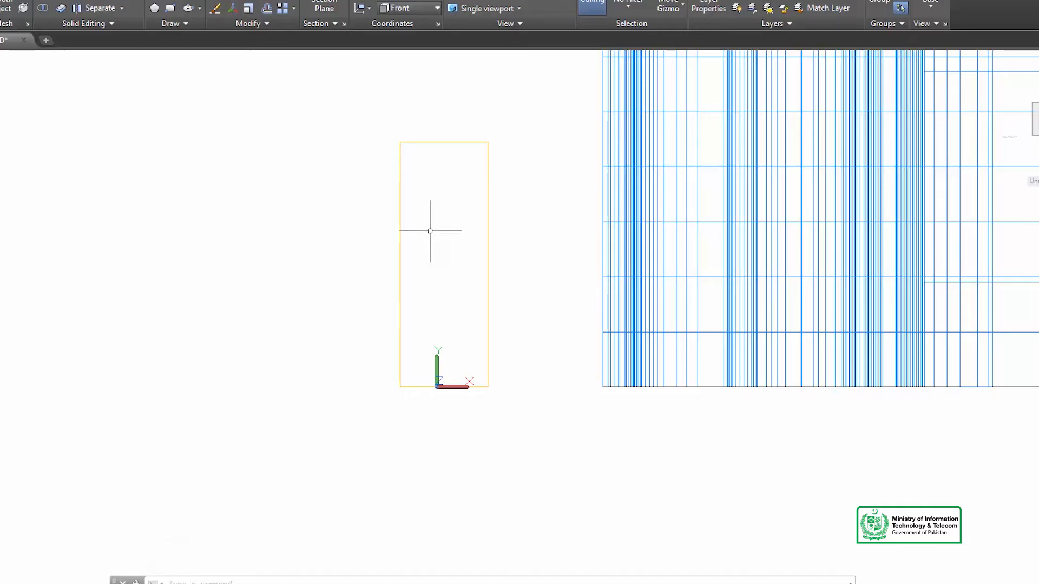
{"action": "key", "text": "Return"}
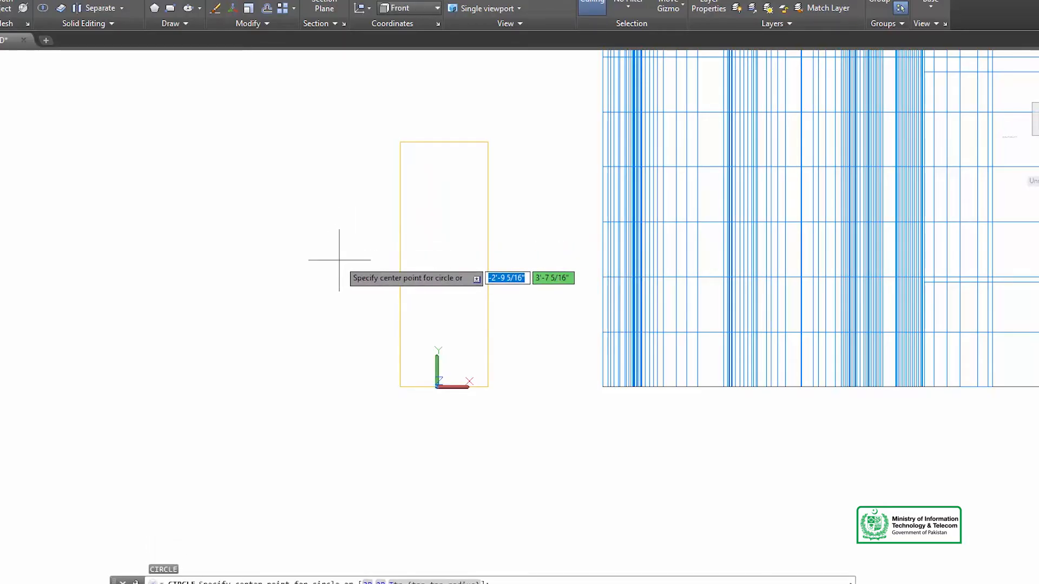
{"action": "left_click", "coordinate": [366, 264]}
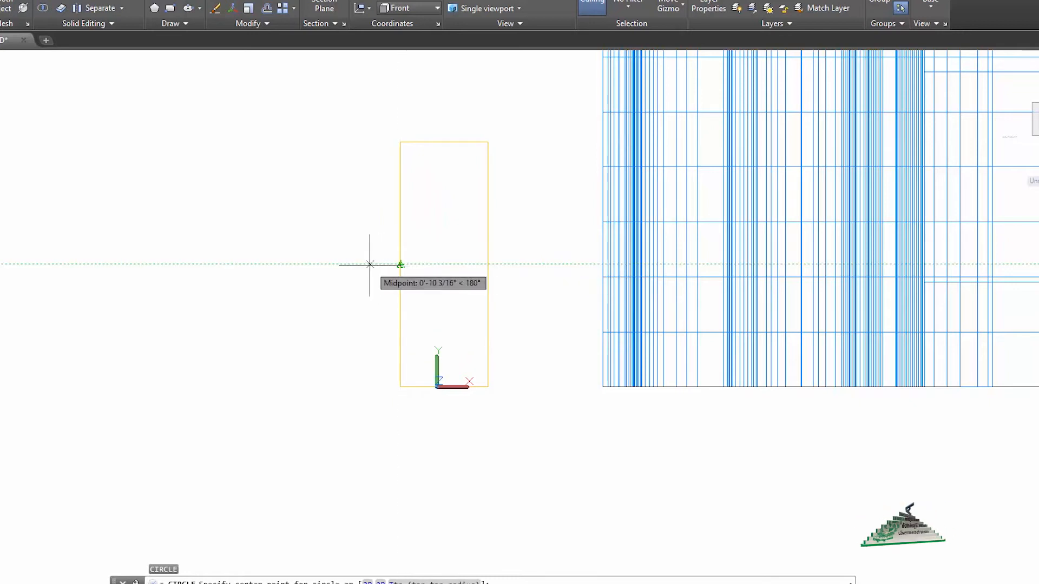
{"action": "left_click", "coordinate": [366, 274]}
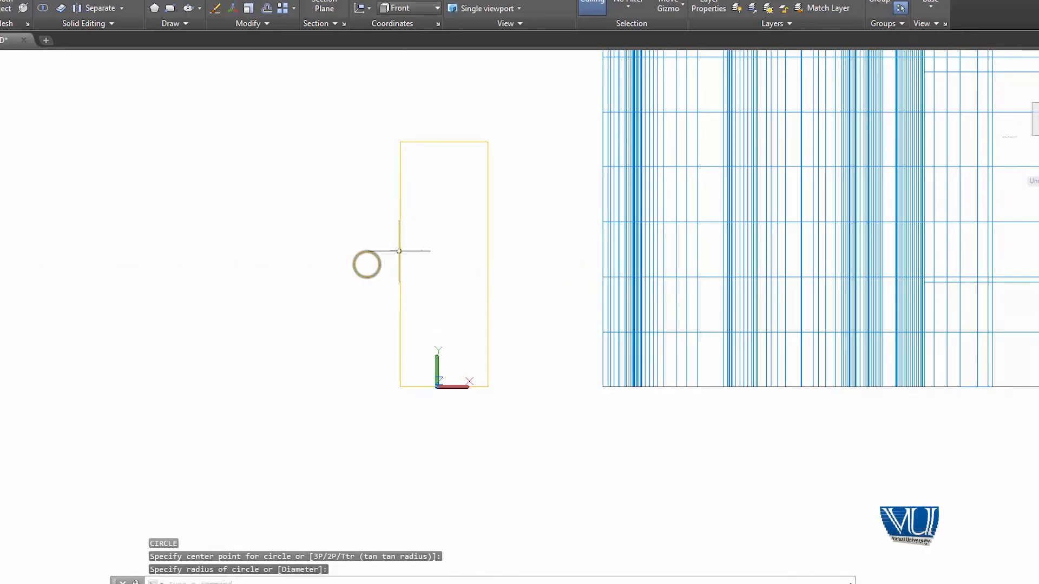
{"action": "scroll", "coordinate": [377, 259], "scroll_direction": "up", "scroll_amount": 1}
{"action": "scroll", "coordinate": [374, 259], "scroll_direction": "down", "scroll_amount": 1}
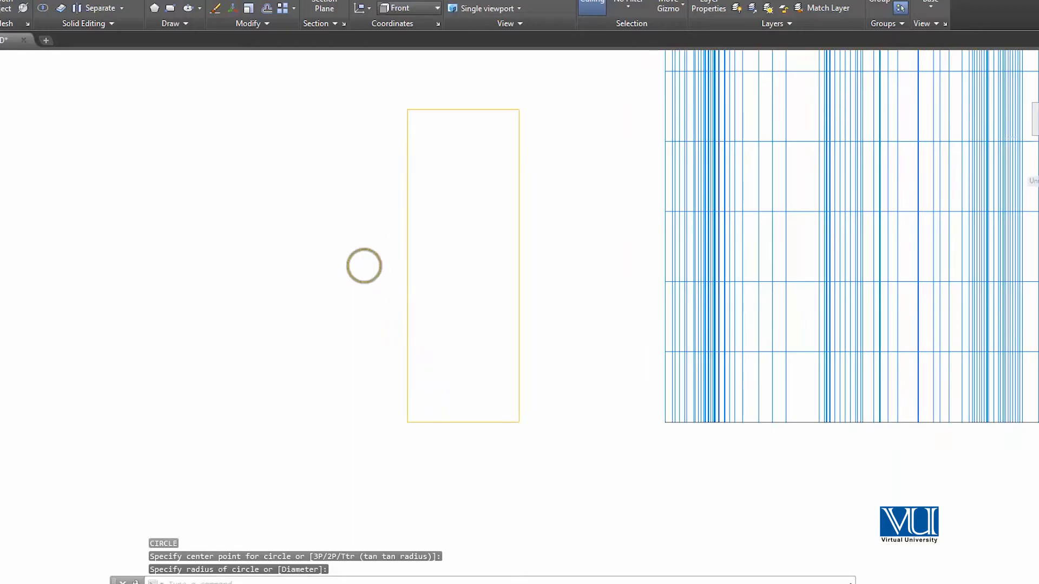
Presspull the knob circle into a cylinder 6 inches long.
{"action": "scroll", "coordinate": [375, 249], "scroll_direction": "up", "scroll_amount": 2}
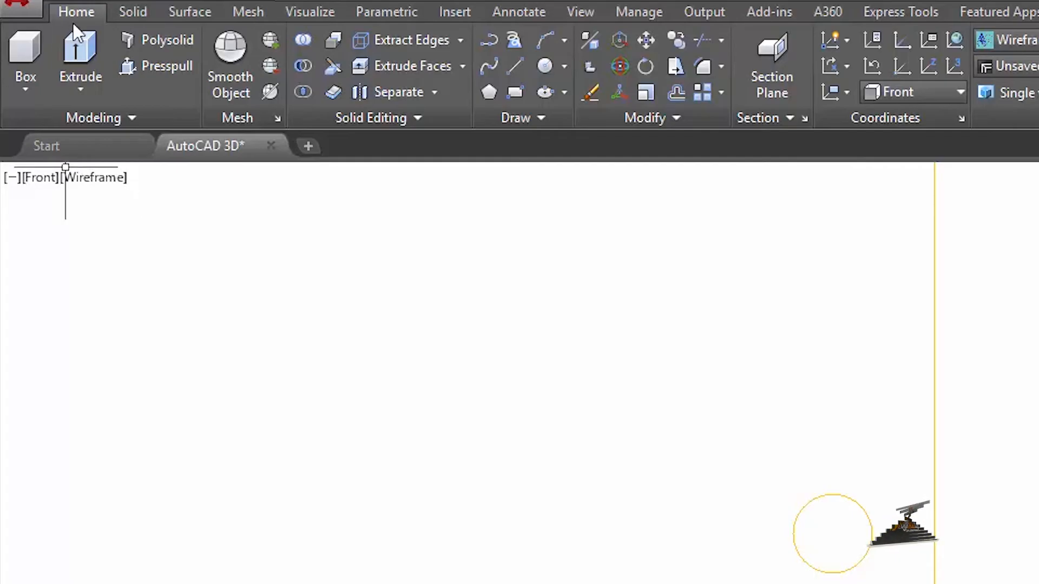
{"action": "left_click", "coordinate": [139, 60]}
{"action": "left_click", "coordinate": [828, 494]}
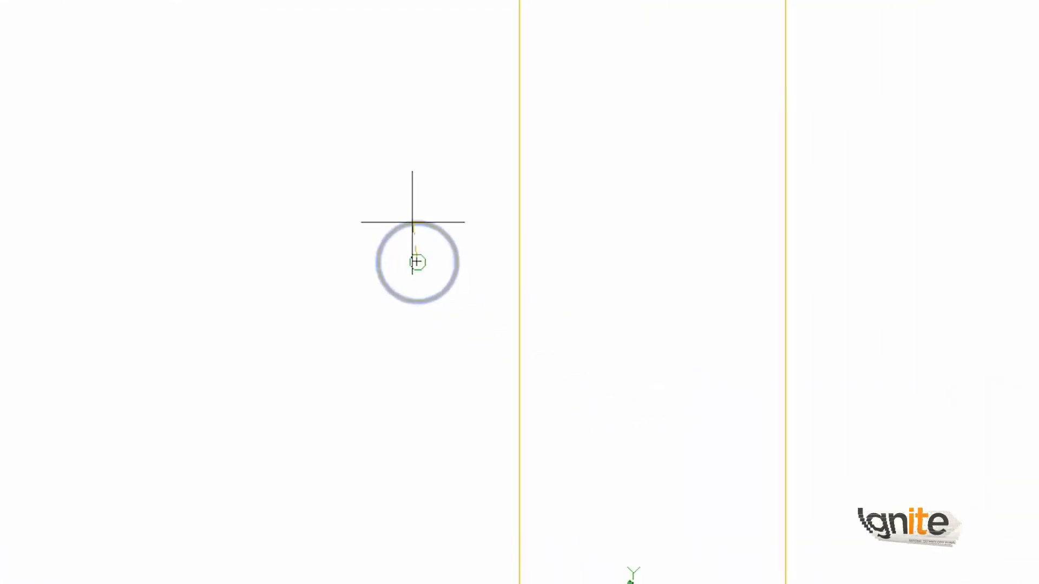
{"action": "type", "text": "6"}
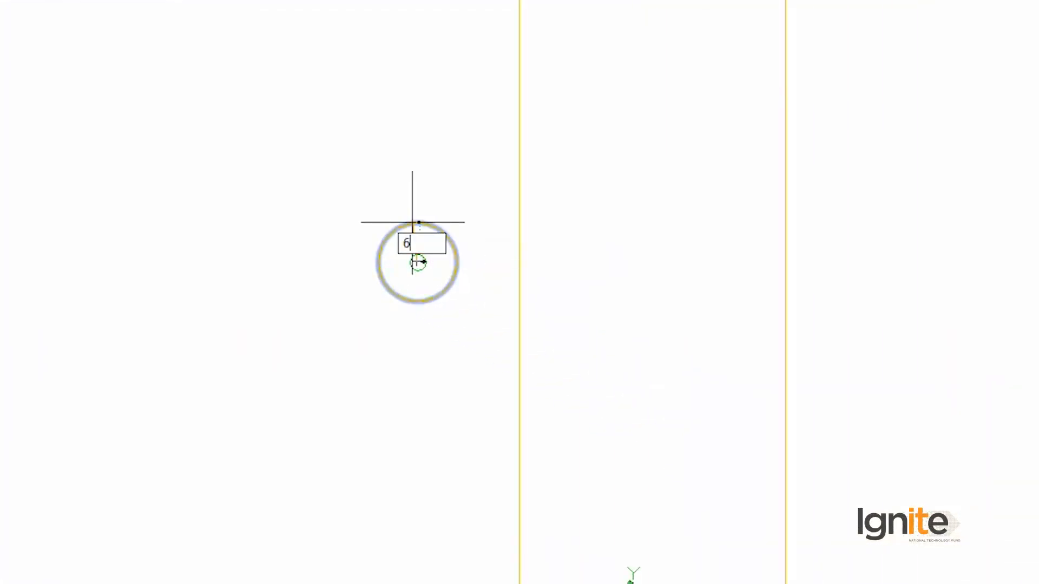
{"action": "key", "text": "Return"}
{"action": "key", "text": "Return"}
Move the knob cylinder by its centre onto the door block near its left edge and delete the leftover circle.
{"action": "type", "text": "m"}
{"action": "key", "text": "Return"}
{"action": "left_click", "coordinate": [455, 257]}
{"action": "key", "text": "Return"}
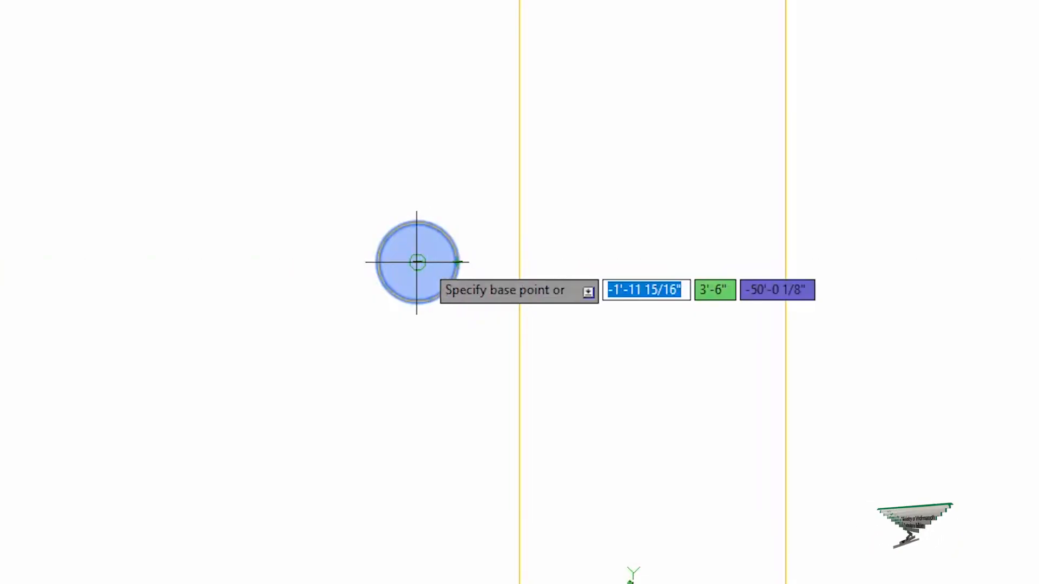
{"action": "left_click", "coordinate": [417, 262]}
{"action": "left_click", "coordinate": [535, 261]}
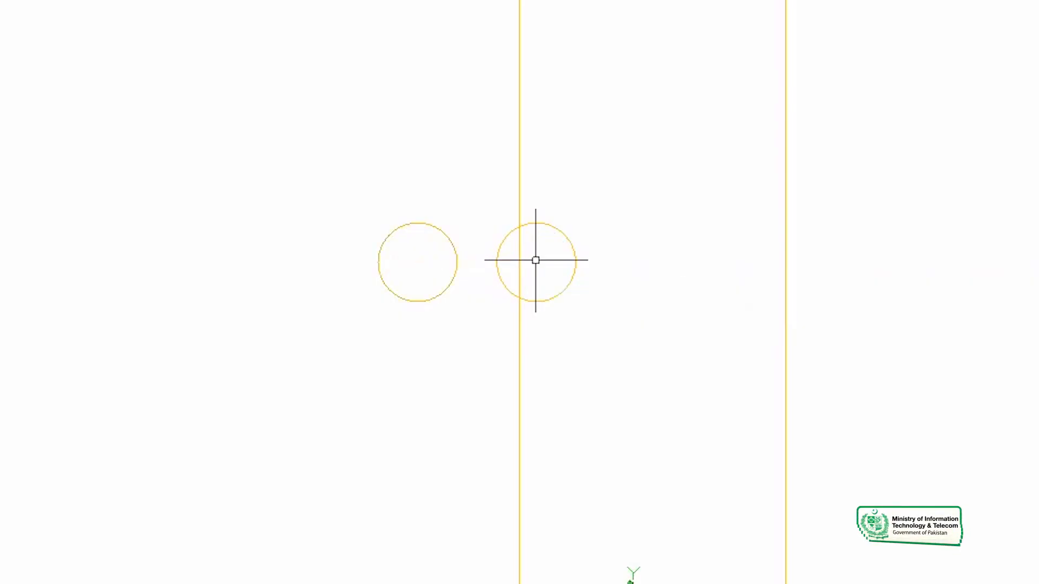
{"action": "left_click", "coordinate": [417, 300]}
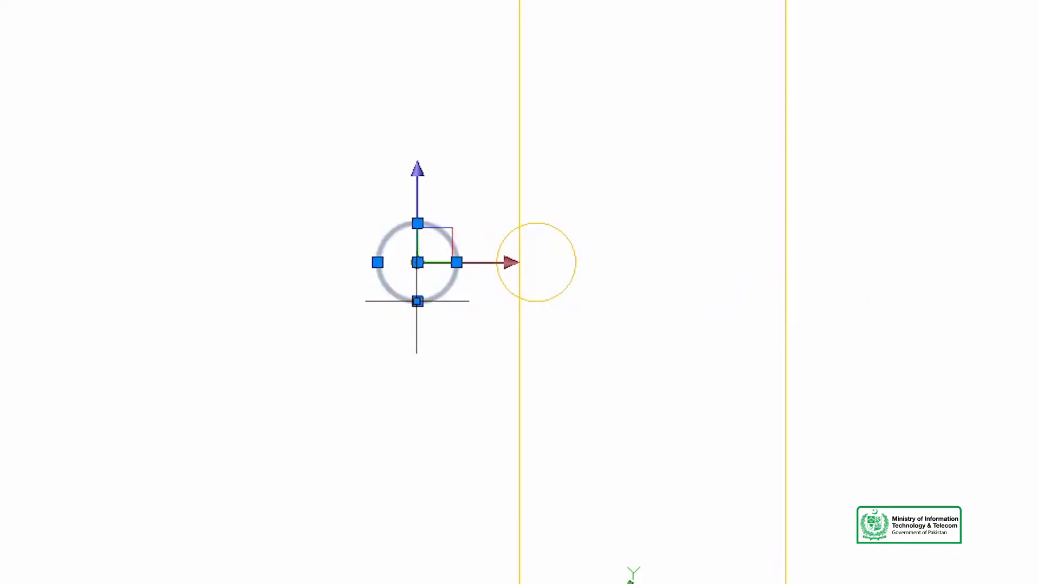
{"action": "key", "text": "Delete"}
Set the viewport's visual style to Realistic.
{"action": "scroll", "coordinate": [433, 281], "scroll_direction": "down", "scroll_amount": 5}
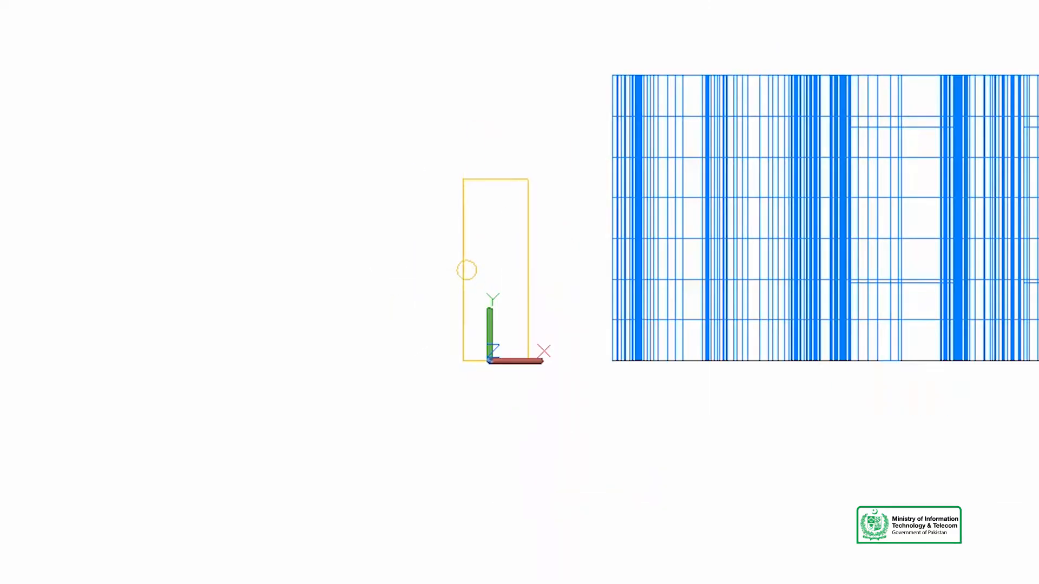
{"action": "left_click", "coordinate": [53, 92]}
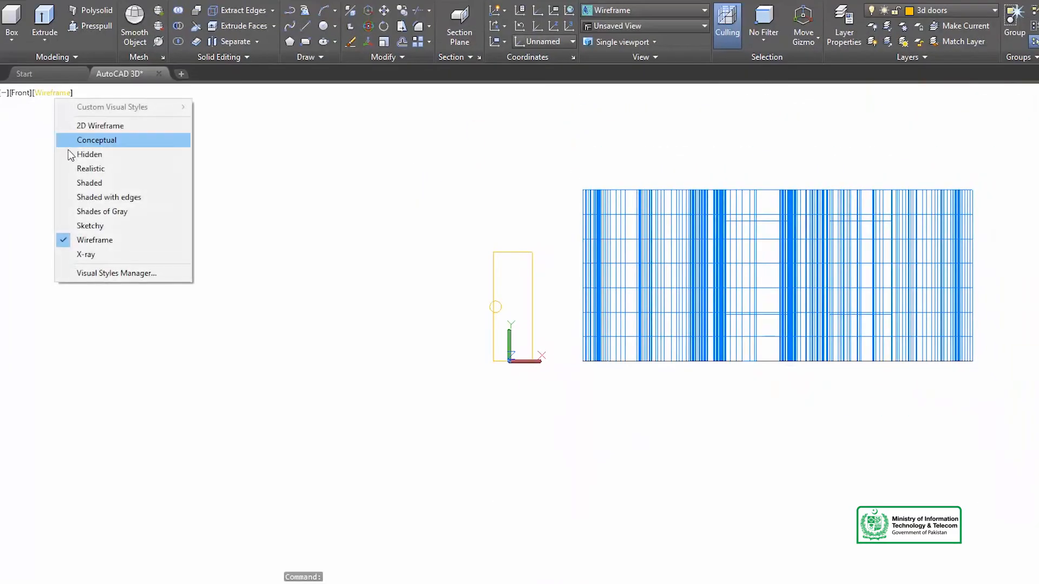
{"action": "left_click", "coordinate": [74, 168]}
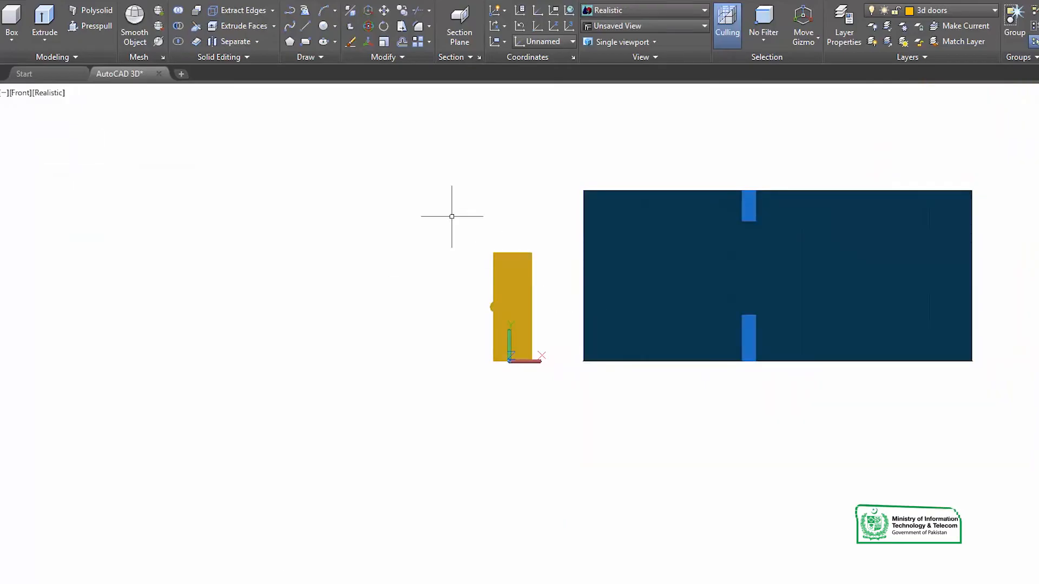
Orbit the model to examine the door block and the knob's position on it from several sides.
{"action": "type", "text": "orb"}
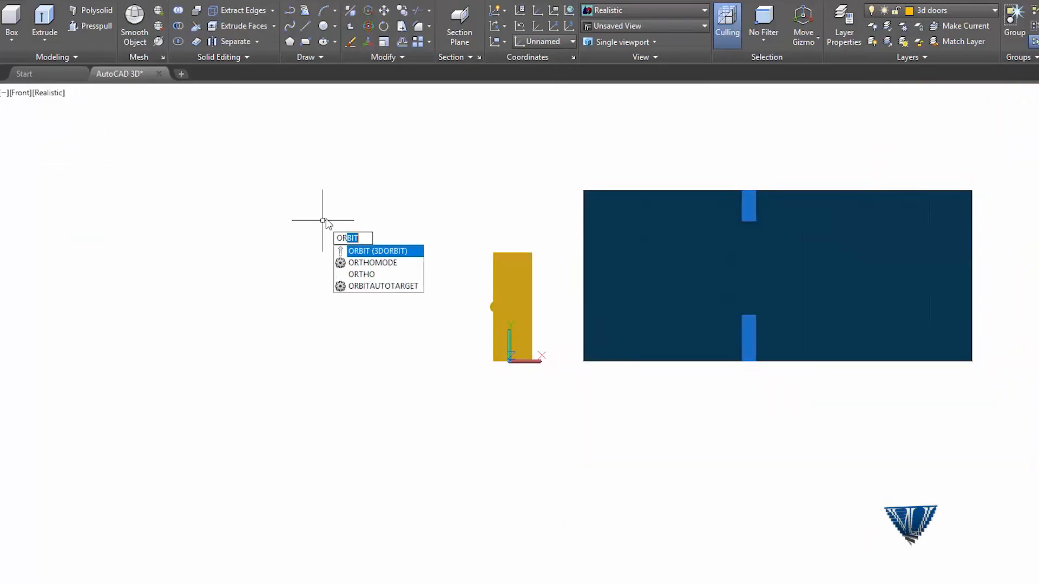
{"action": "key", "text": "Return"}
{"action": "left_click_drag", "start_coordinate": [432, 267], "coordinate": [488, 332]}
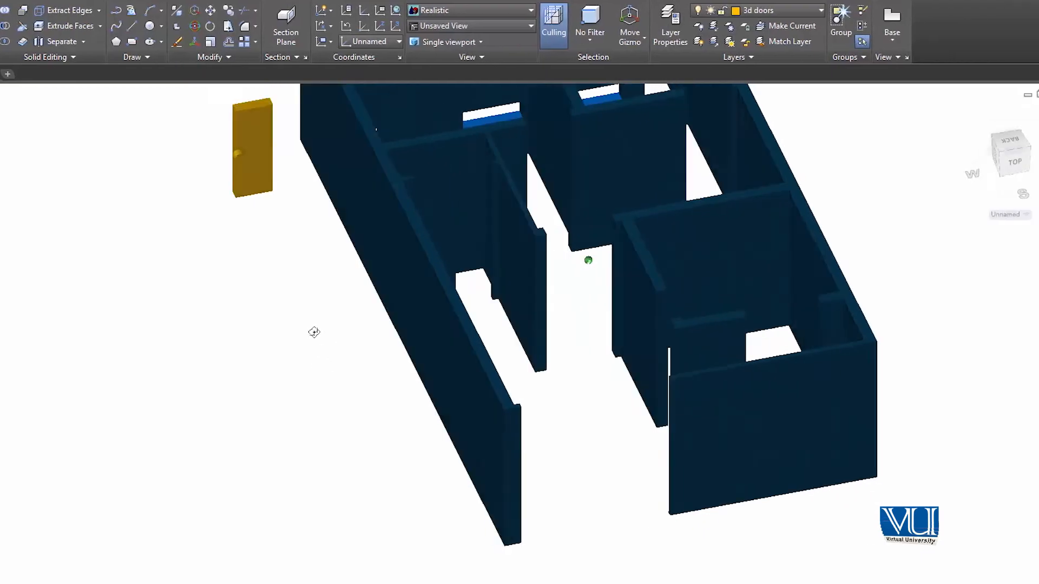
{"action": "left_click_drag", "start_coordinate": [314, 332], "coordinate": [438, 383]}
{"action": "scroll", "coordinate": [210, 419], "scroll_direction": "up", "scroll_amount": 3}
{"action": "scroll", "coordinate": [210, 419], "scroll_direction": "up", "scroll_amount": 4}
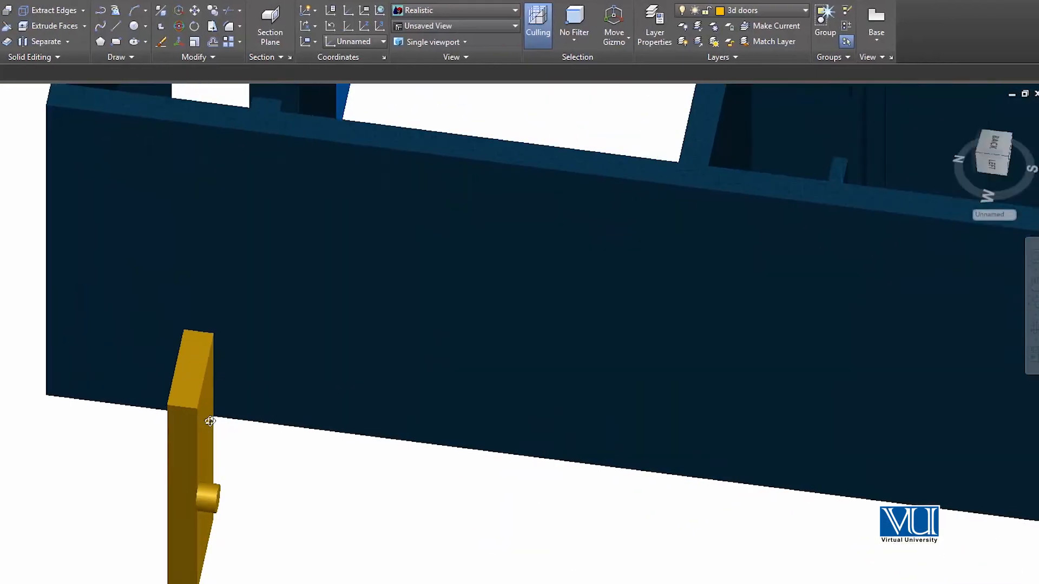
{"action": "left_click_drag", "start_coordinate": [190, 494], "coordinate": [155, 395]}
{"action": "left_click_drag", "start_coordinate": [411, 307], "coordinate": [408, 361]}
{"action": "scroll", "coordinate": [408, 353], "scroll_direction": "down", "scroll_amount": 2}
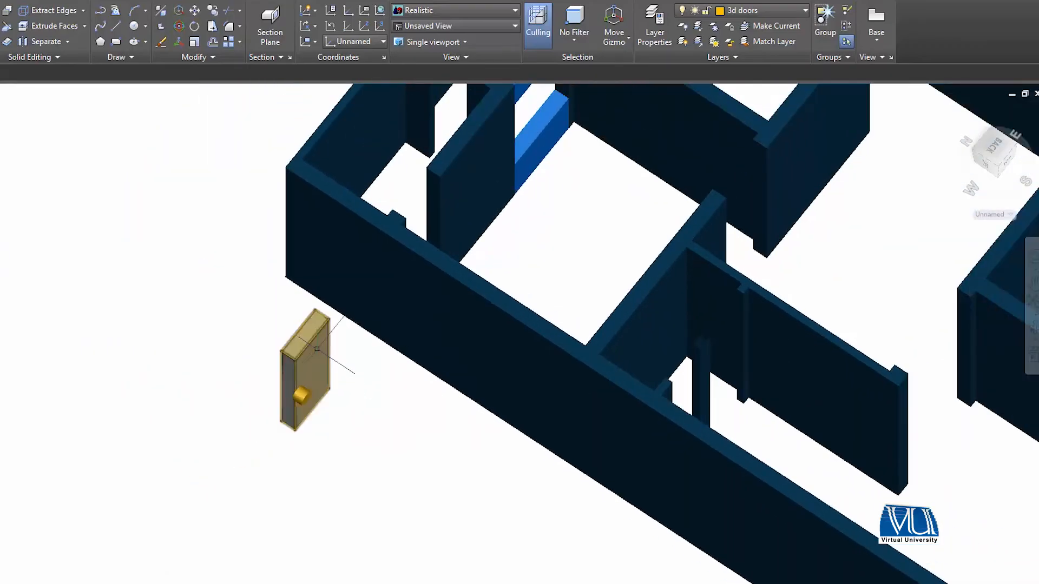
{"action": "scroll", "coordinate": [263, 386], "scroll_direction": "up", "scroll_amount": 4}
{"action": "scroll", "coordinate": [414, 347], "scroll_direction": "down", "scroll_amount": 3}
{"action": "middle_click_drag", "start_coordinate": [404, 320], "coordinate": [290, 310]}
{"action": "scroll", "coordinate": [315, 306], "scroll_direction": "up", "scroll_amount": 2}
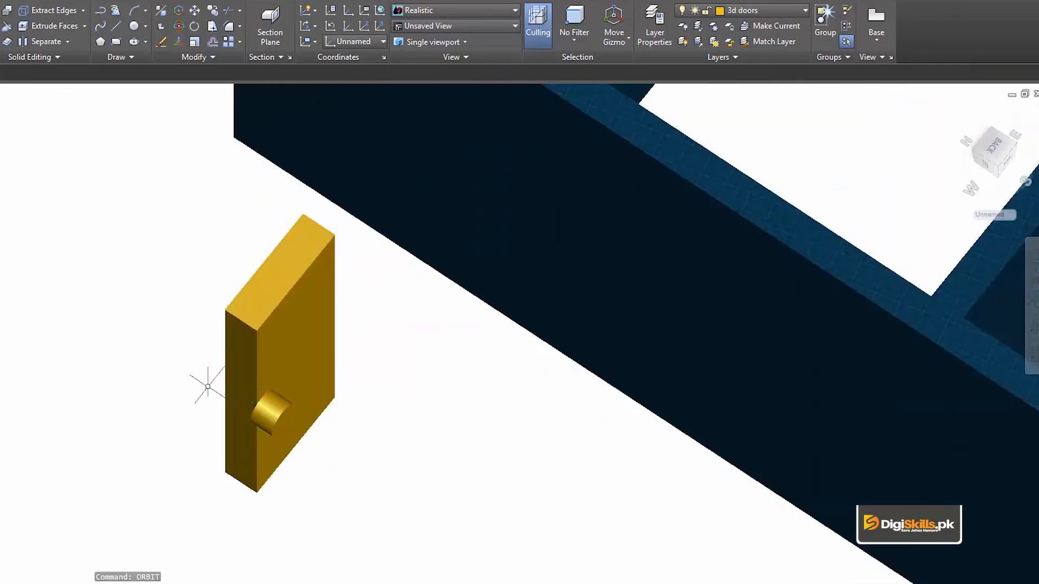
Select the door block with its knob and open the Materials Browser.
{"action": "left_click", "coordinate": [258, 363]}
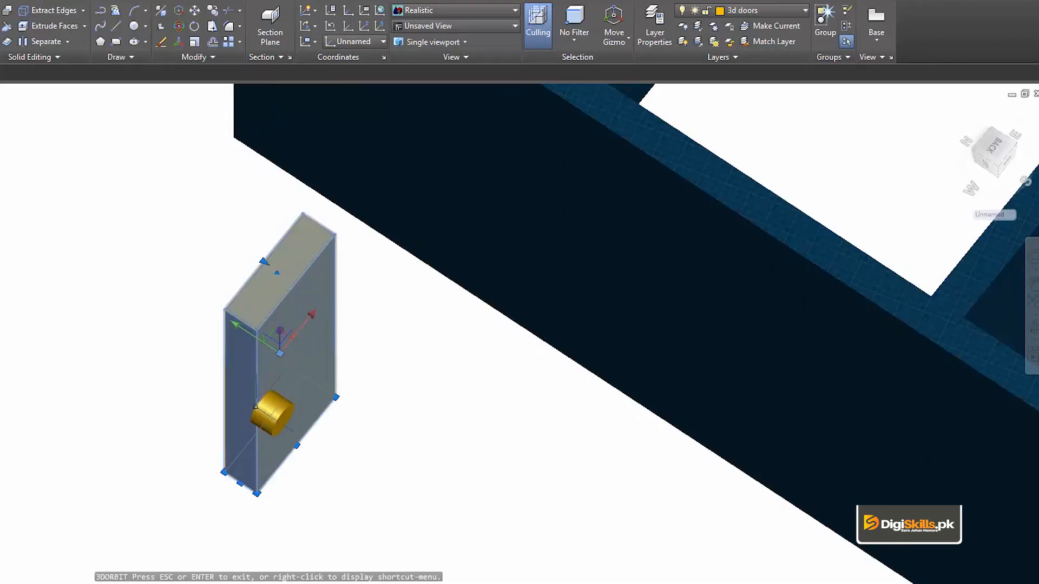
{"action": "left_click", "coordinate": [256, 412]}
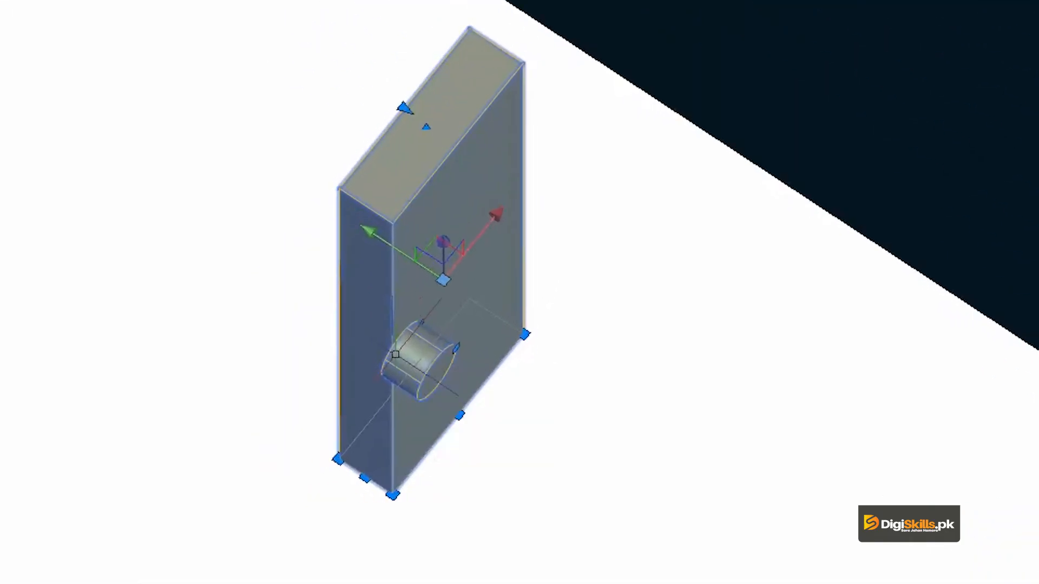
{"action": "type", "text": "Ma"}
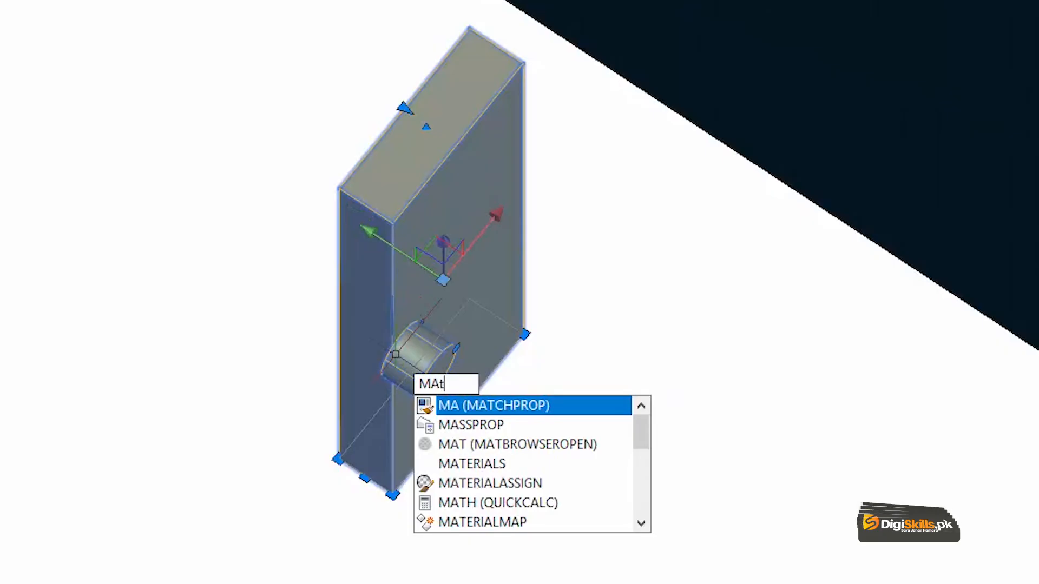
{"action": "type", "text": "T"}
{"action": "key", "text": "Return"}
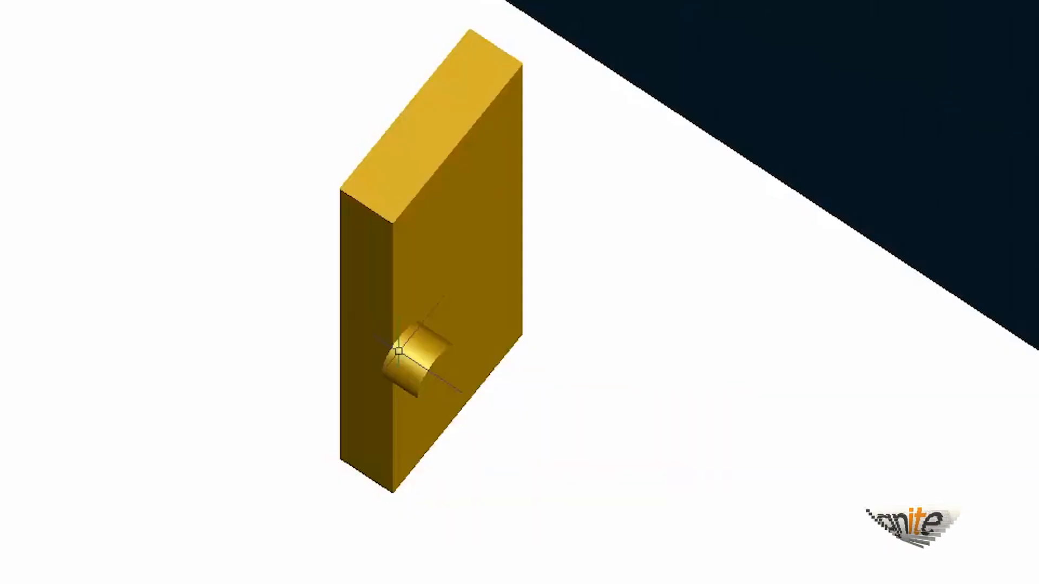
Assign the Aqua material from the Autodesk Library to the door block and its knob.
{"action": "left_click", "coordinate": [480, 283]}
{"action": "left_click", "coordinate": [432, 365]}
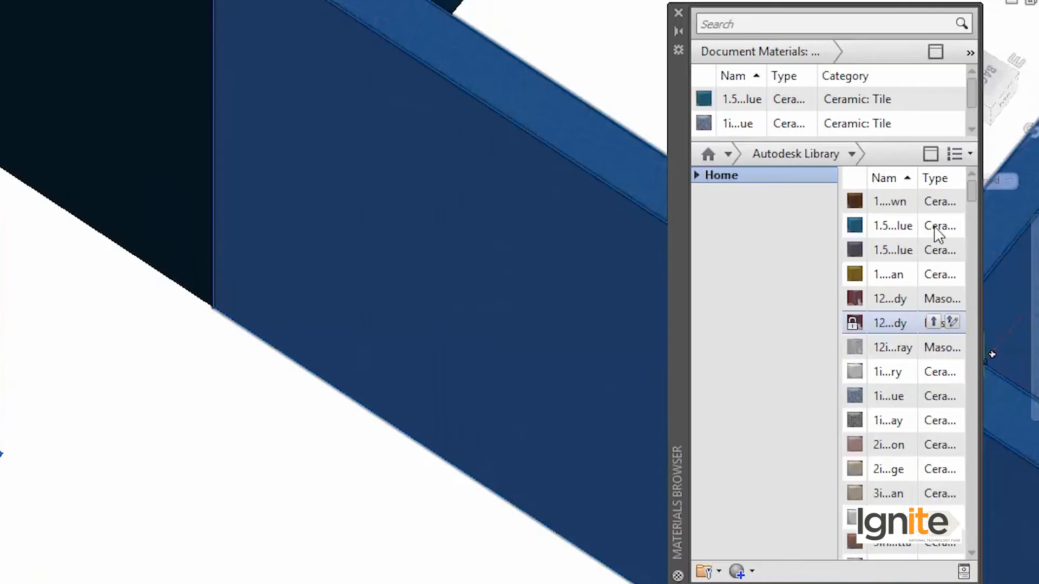
{"action": "left_click", "coordinate": [935, 227]}
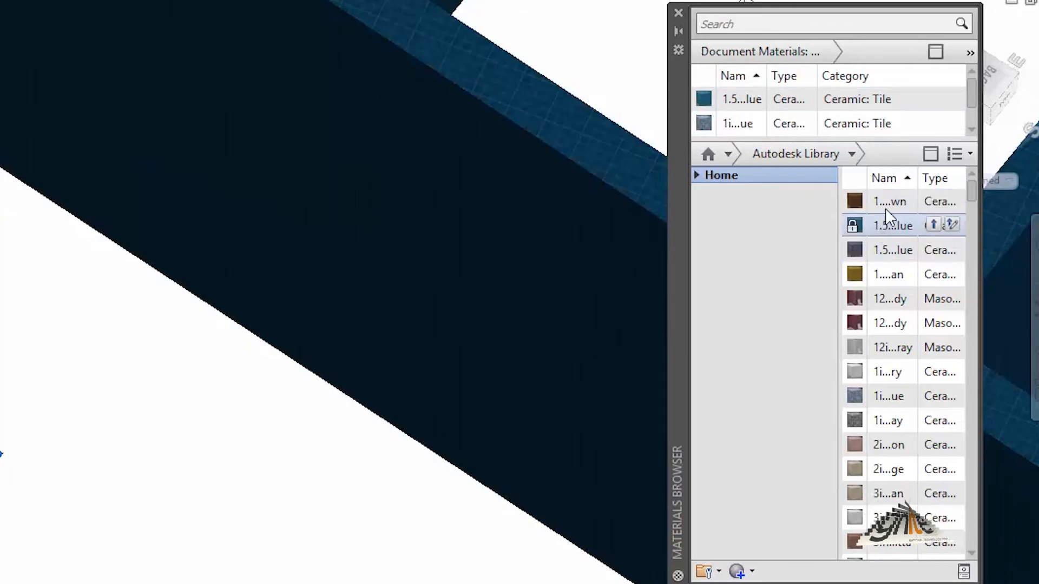
{"action": "scroll", "coordinate": [888, 208], "scroll_direction": "down", "scroll_amount": 2}
{"action": "scroll", "coordinate": [887, 214], "scroll_direction": "down", "scroll_amount": 15}
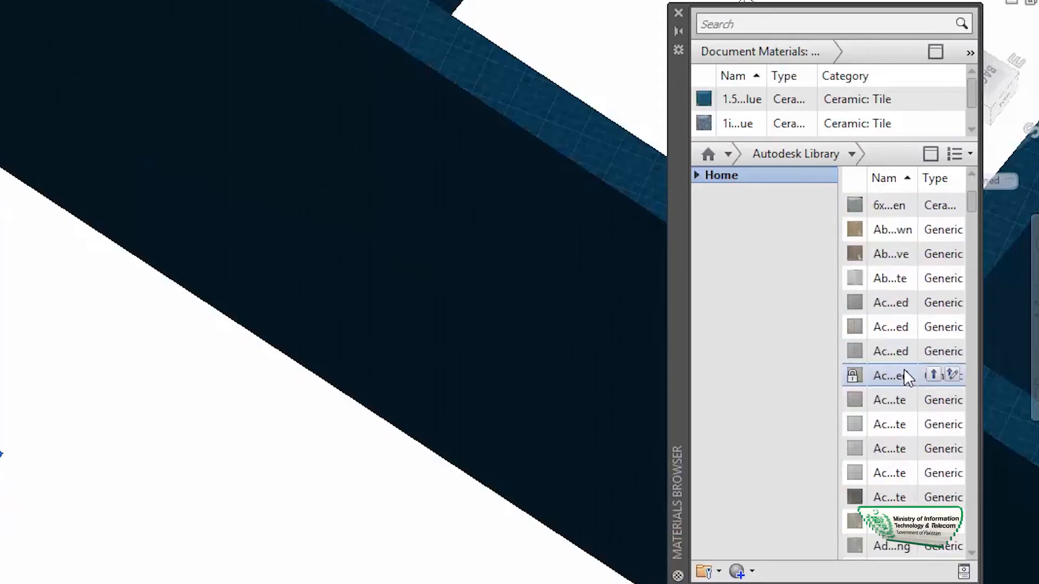
{"action": "scroll", "coordinate": [907, 376], "scroll_direction": "down", "scroll_amount": 4}
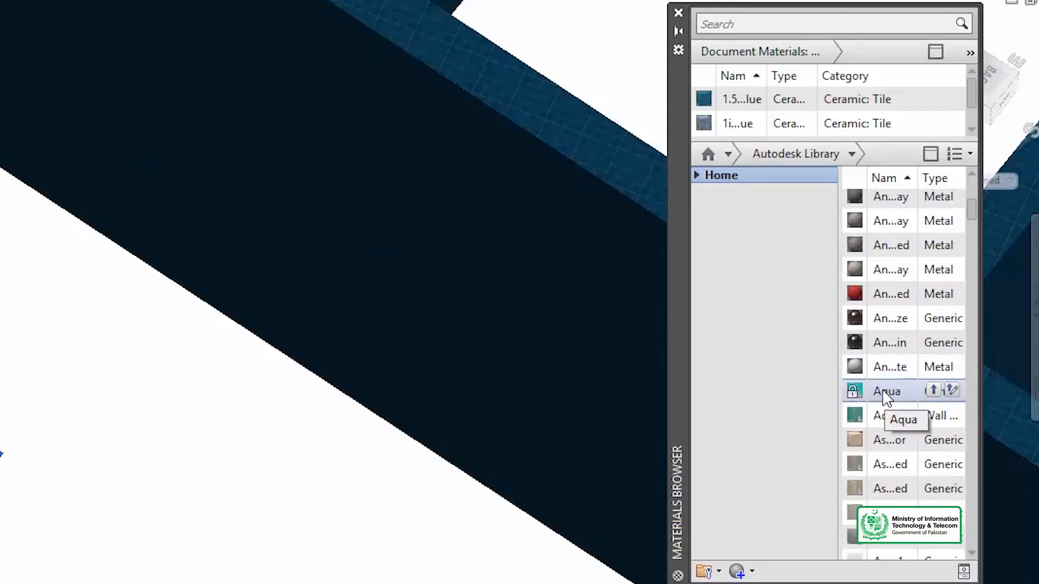
{"action": "right_click", "coordinate": [894, 395]}
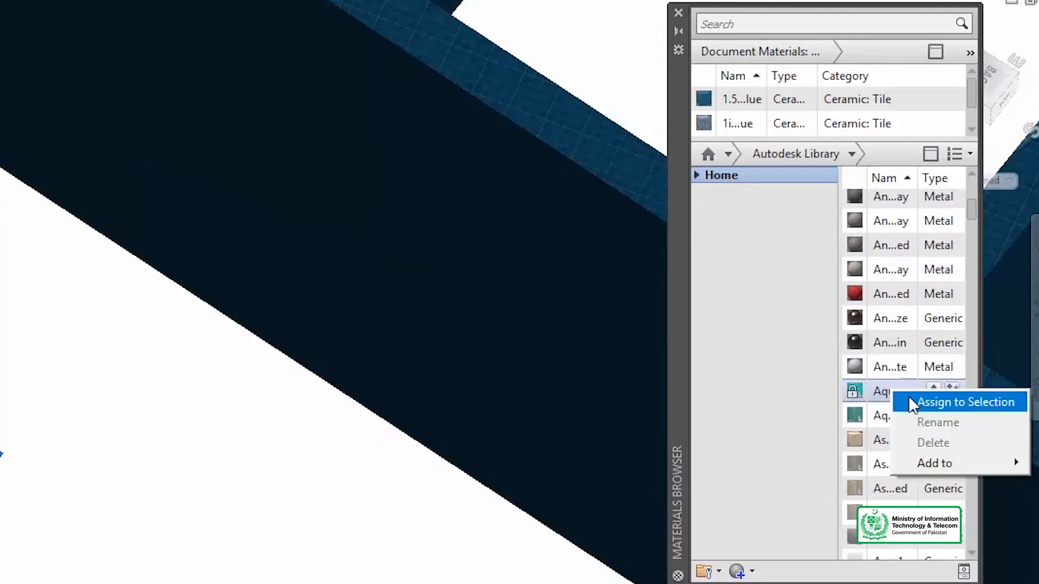
{"action": "left_click", "coordinate": [912, 402]}
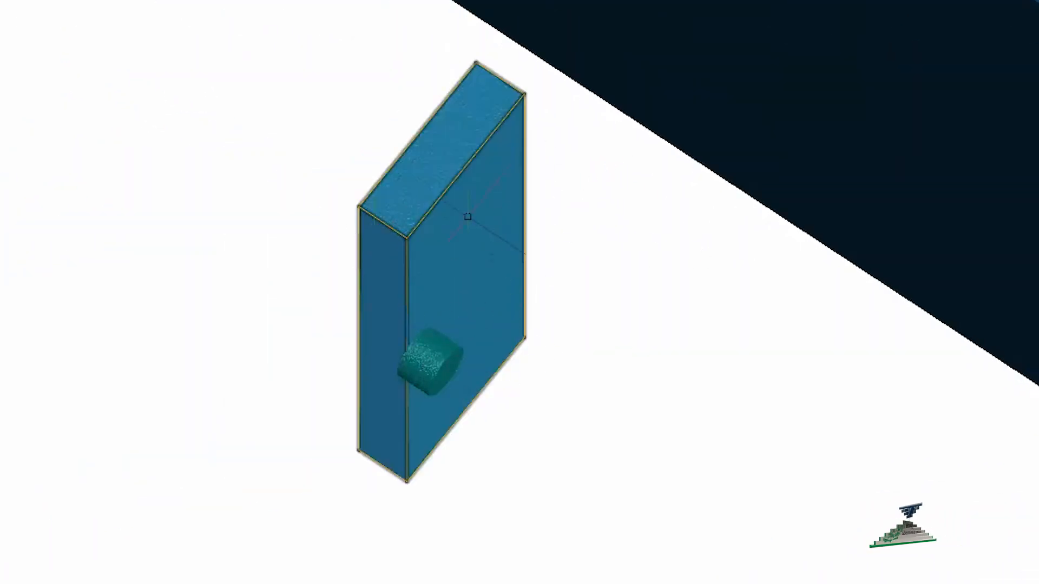
Assign the bright blue wall paint material (Bl...sy) from the Autodesk Library to the door block and its knob.
{"action": "left_click", "coordinate": [432, 361]}
{"action": "left_click", "coordinate": [430, 376]}
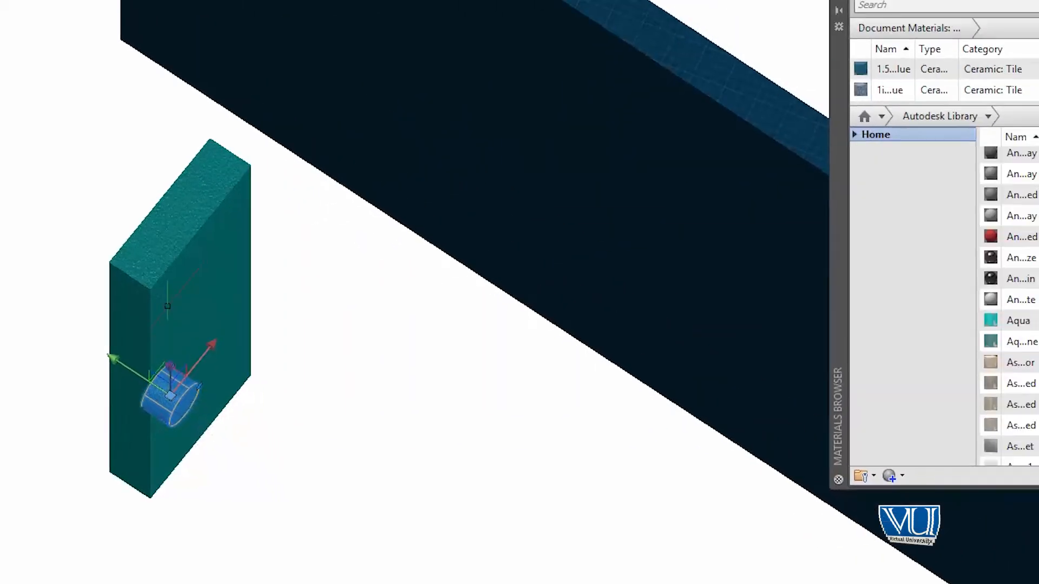
{"action": "left_click", "coordinate": [436, 230]}
{"action": "scroll", "coordinate": [945, 300], "scroll_direction": "down", "scroll_amount": 10}
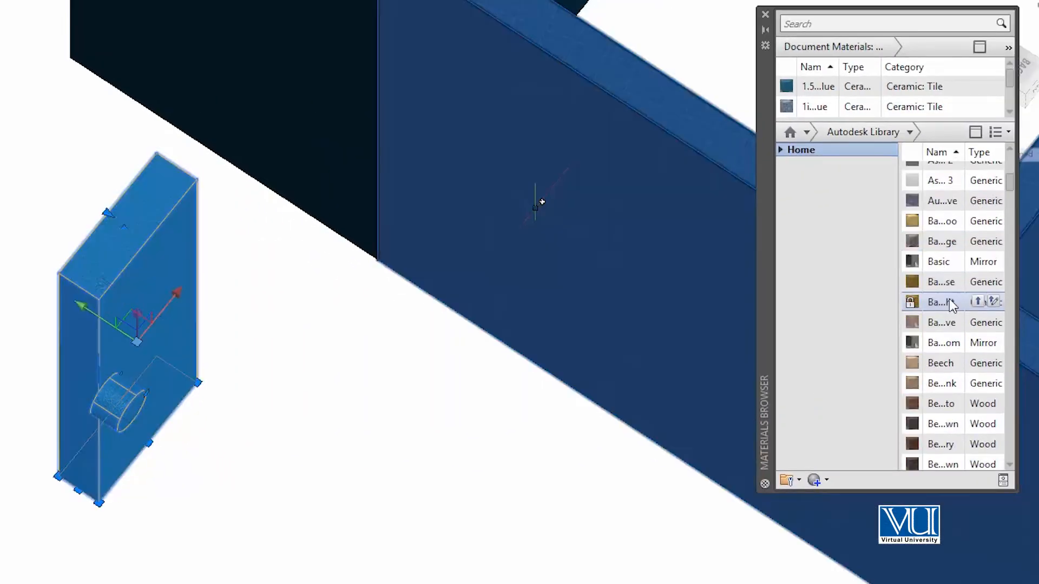
{"action": "scroll", "coordinate": [946, 302], "scroll_direction": "down", "scroll_amount": 10}
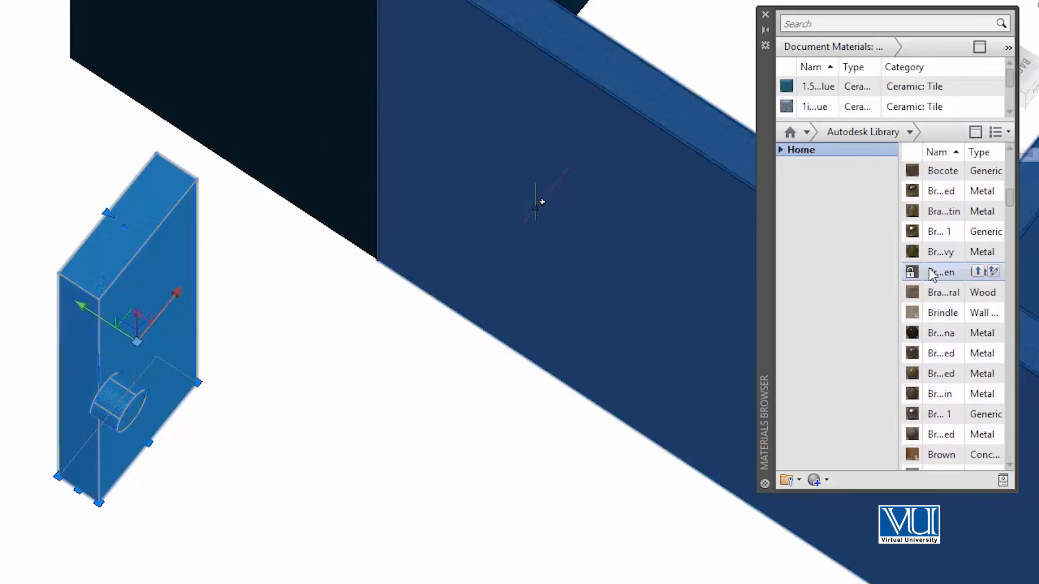
{"action": "right_click", "coordinate": [936, 216]}
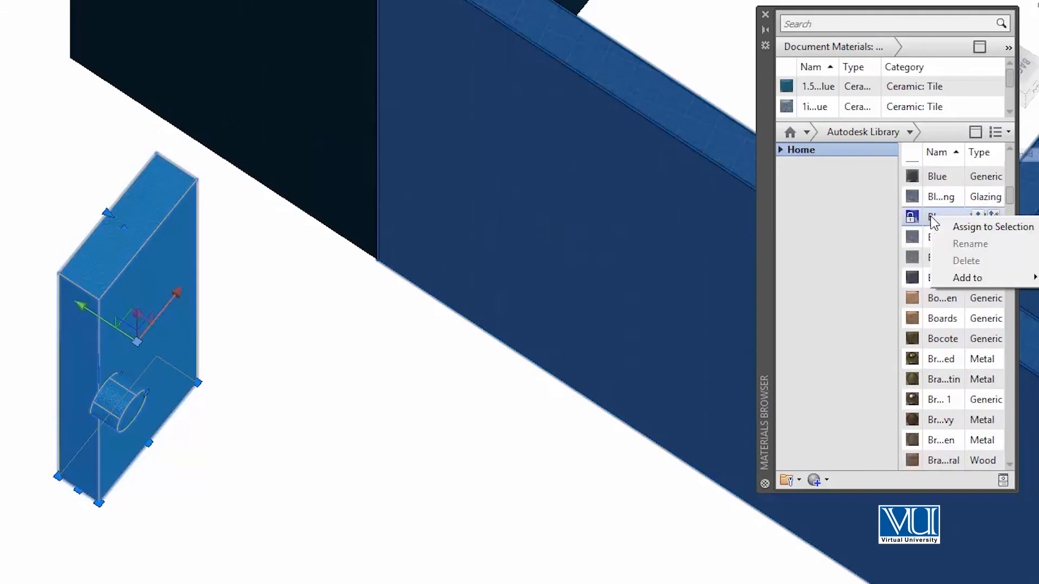
{"action": "left_click", "coordinate": [962, 227]}
{"action": "key", "text": "Escape"}
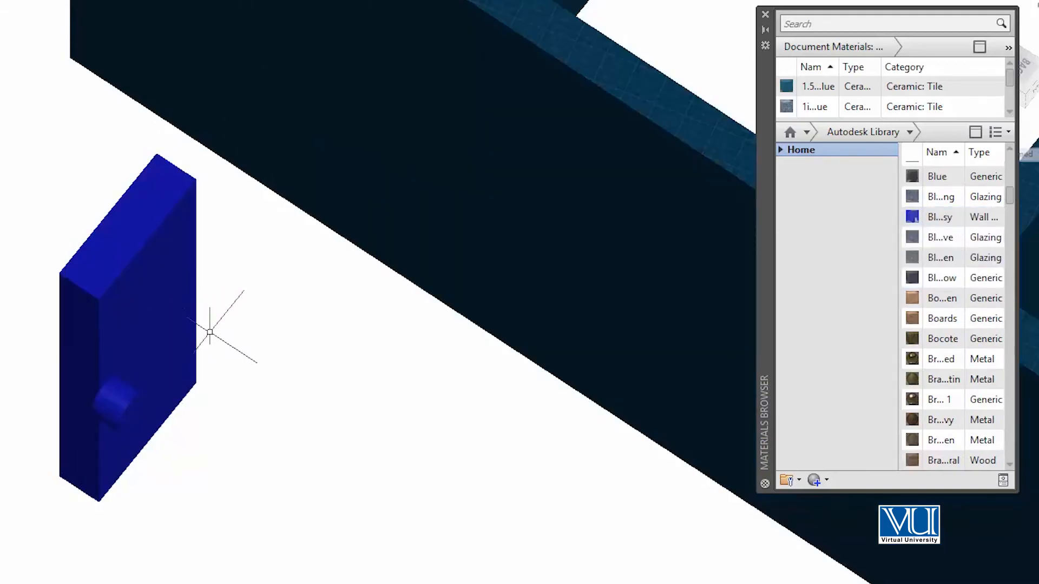
Select the door block and its knob, and duplicate the 1in Squares - Mosaic Blue material under the name Doors.
{"action": "left_click", "coordinate": [128, 407]}
{"action": "left_click", "coordinate": [125, 288]}
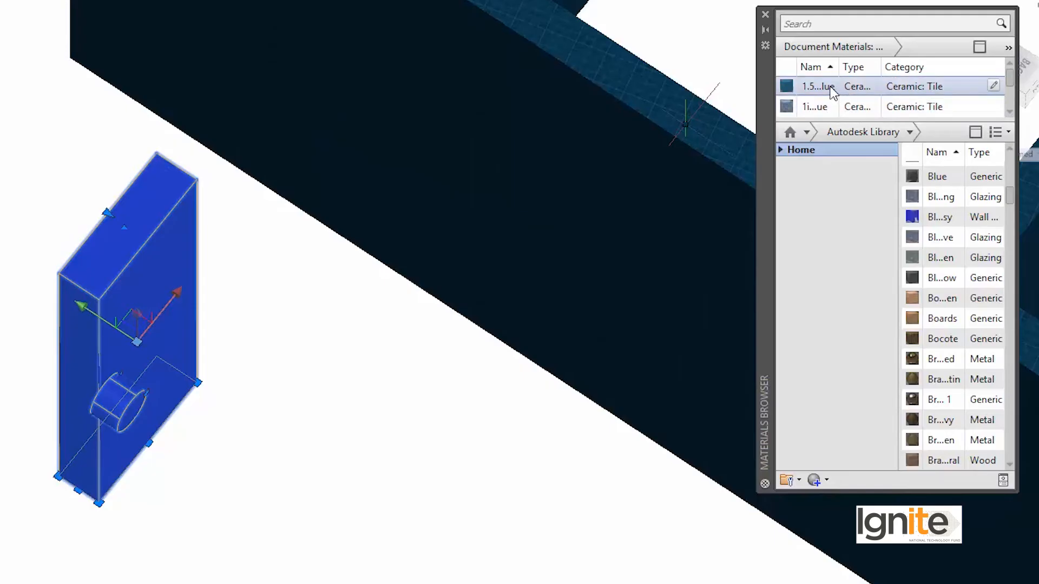
{"action": "right_click", "coordinate": [823, 106]}
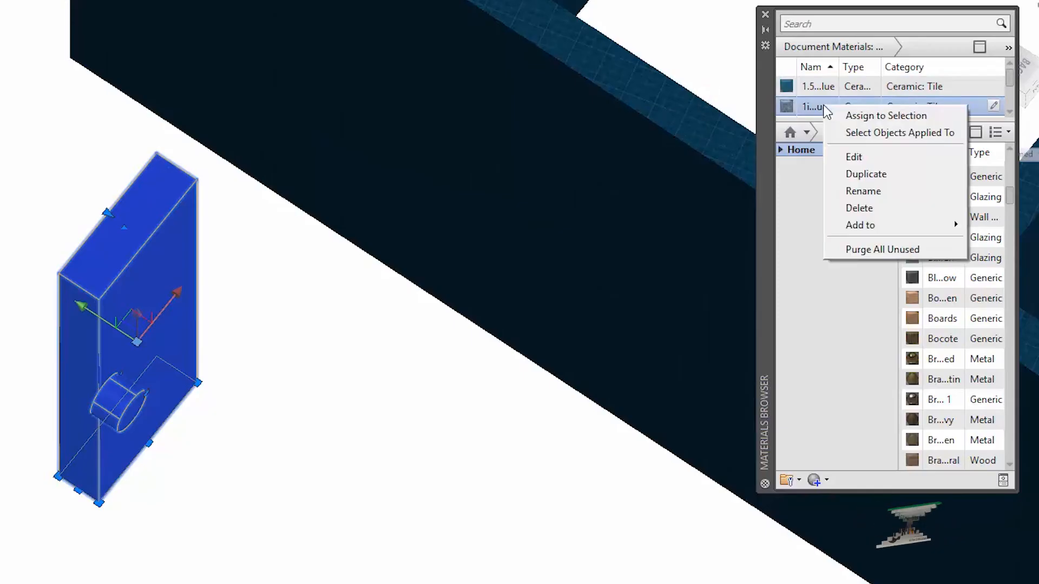
{"action": "left_click", "coordinate": [872, 175]}
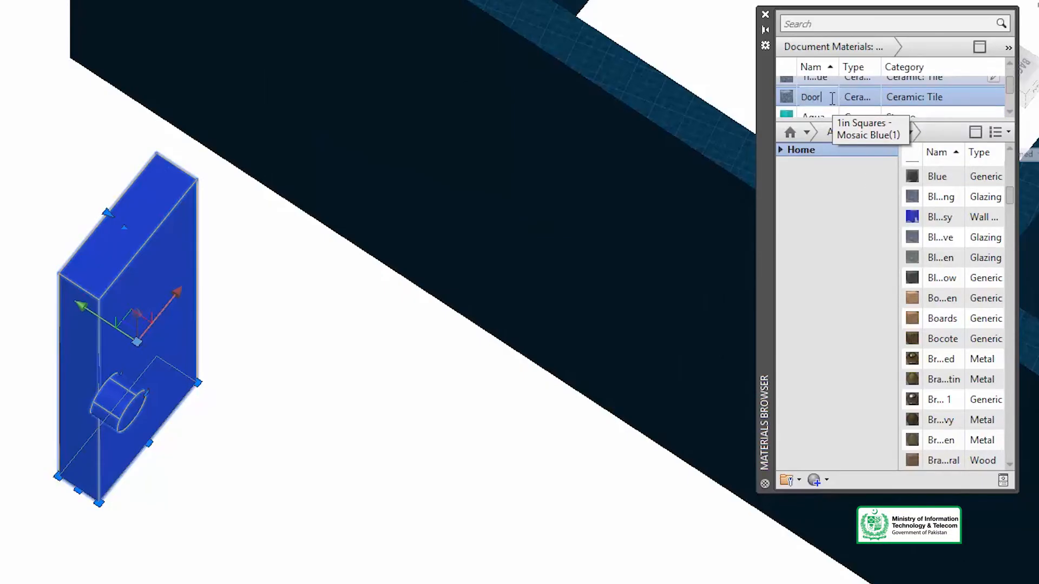
{"action": "key", "text": "Return"}
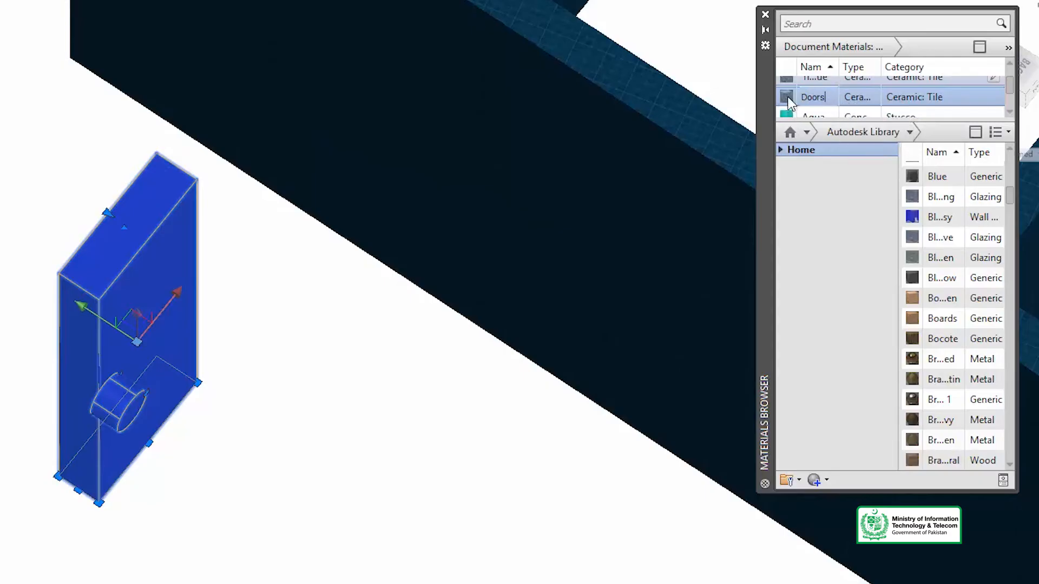
Open the Doors document material for editing.
{"action": "right_click", "coordinate": [851, 99]}
{"action": "left_click", "coordinate": [827, 108]}
{"action": "right_click", "coordinate": [827, 110]}
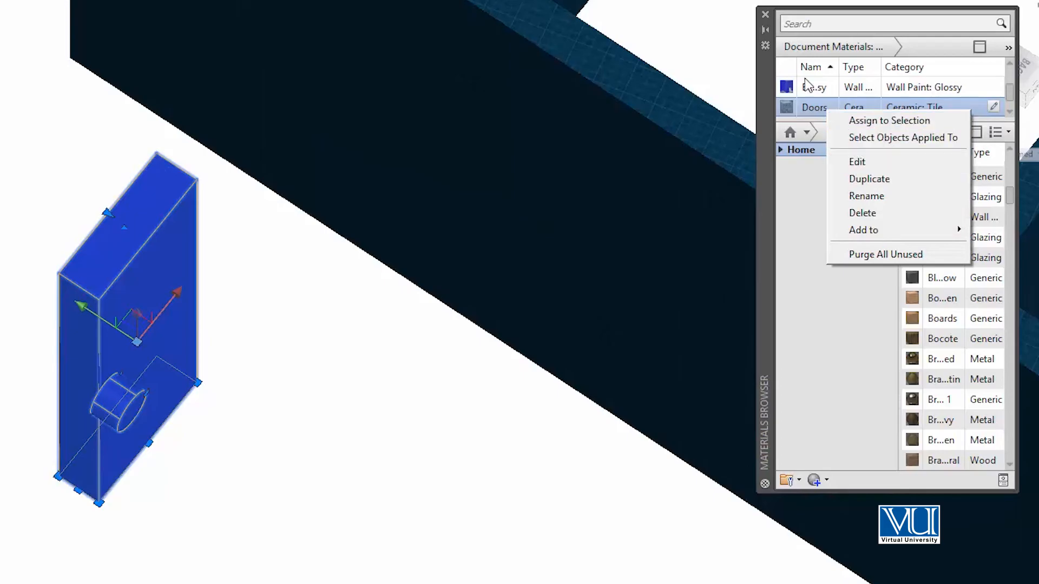
{"action": "left_click", "coordinate": [814, 93]}
{"action": "right_click", "coordinate": [813, 89]}
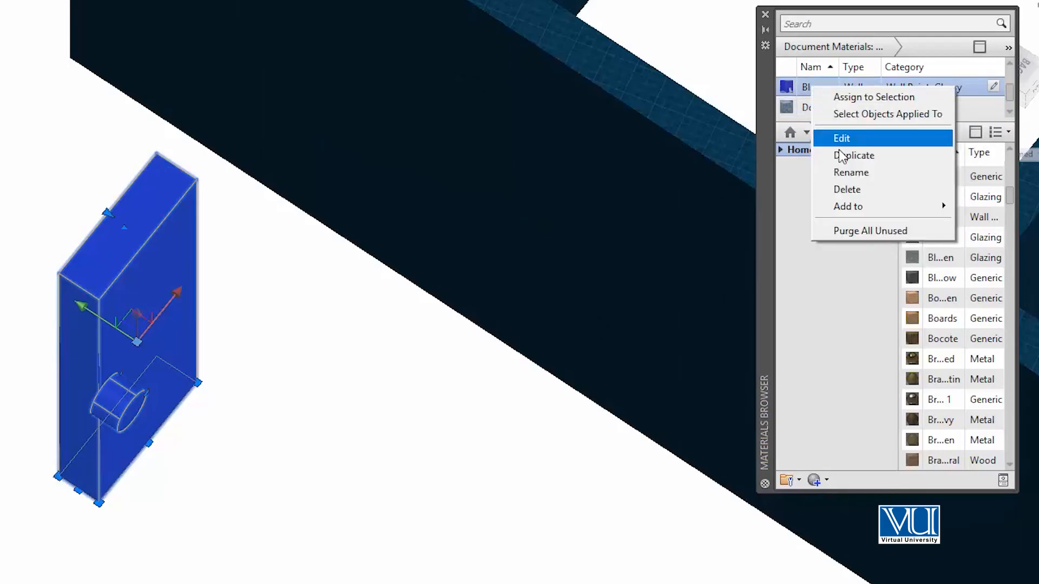
{"action": "right_click", "coordinate": [804, 111]}
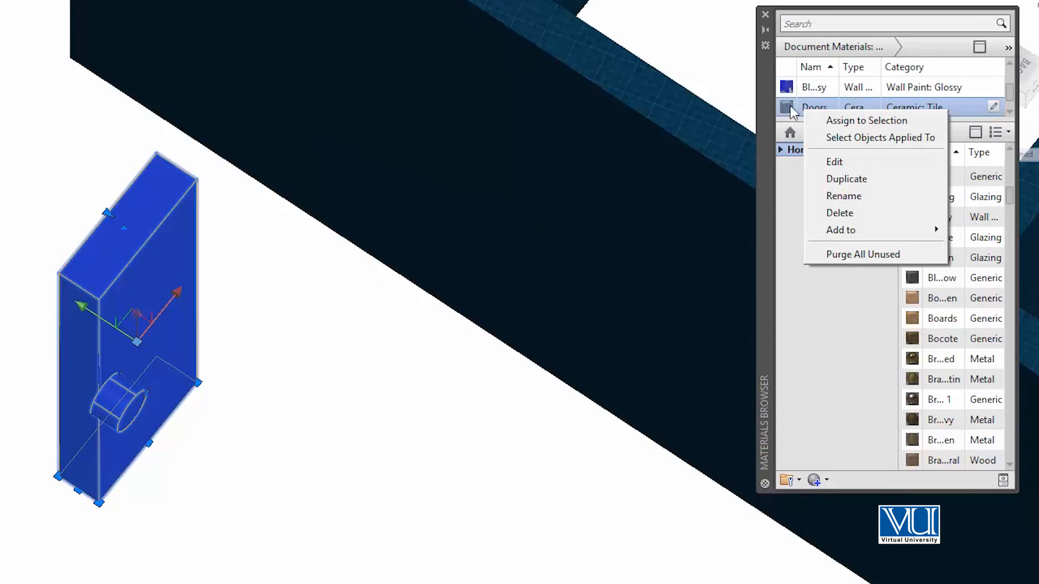
{"action": "left_click", "coordinate": [843, 166]}
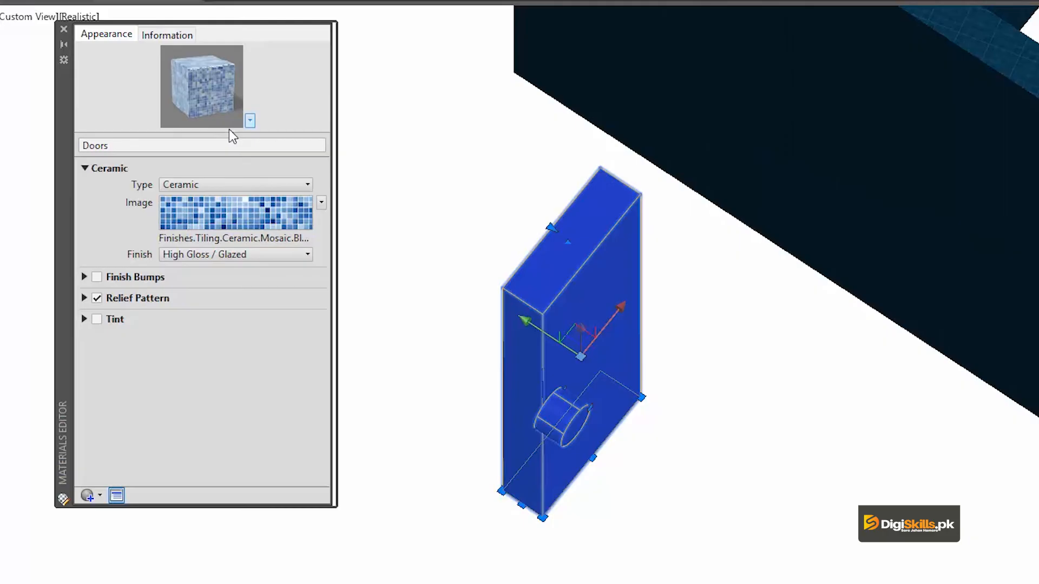
Start replacing the Doors material's image and browse to the DOORS folder under AutoCad, Materials on drive D.
{"action": "left_click", "coordinate": [216, 212]}
{"action": "left_click", "coordinate": [239, 239]}
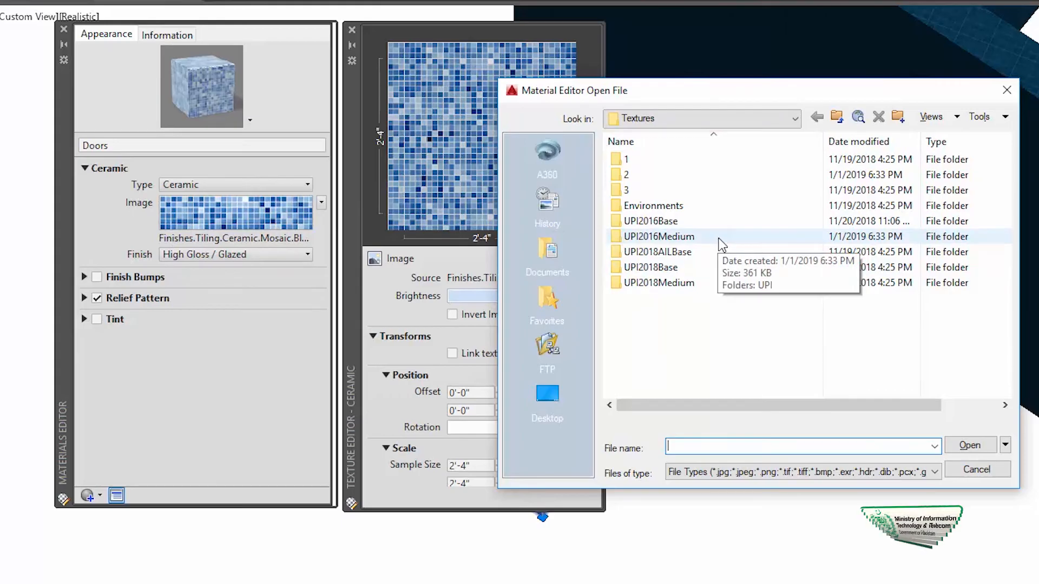
{"action": "left_click", "coordinate": [548, 394]}
{"action": "left_click", "coordinate": [680, 116]}
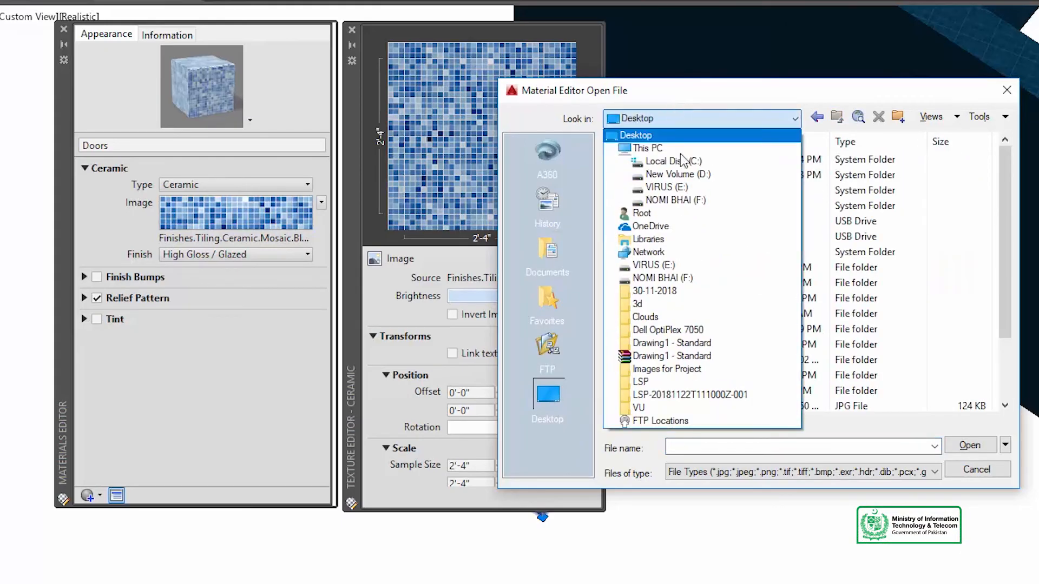
{"action": "left_click", "coordinate": [709, 176]}
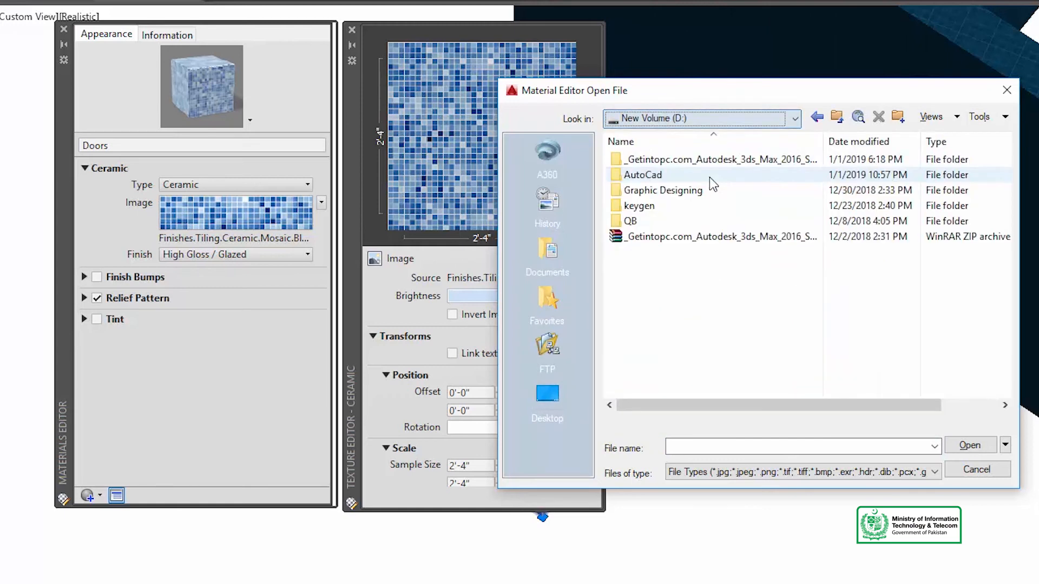
{"action": "double_click", "coordinate": [647, 175]}
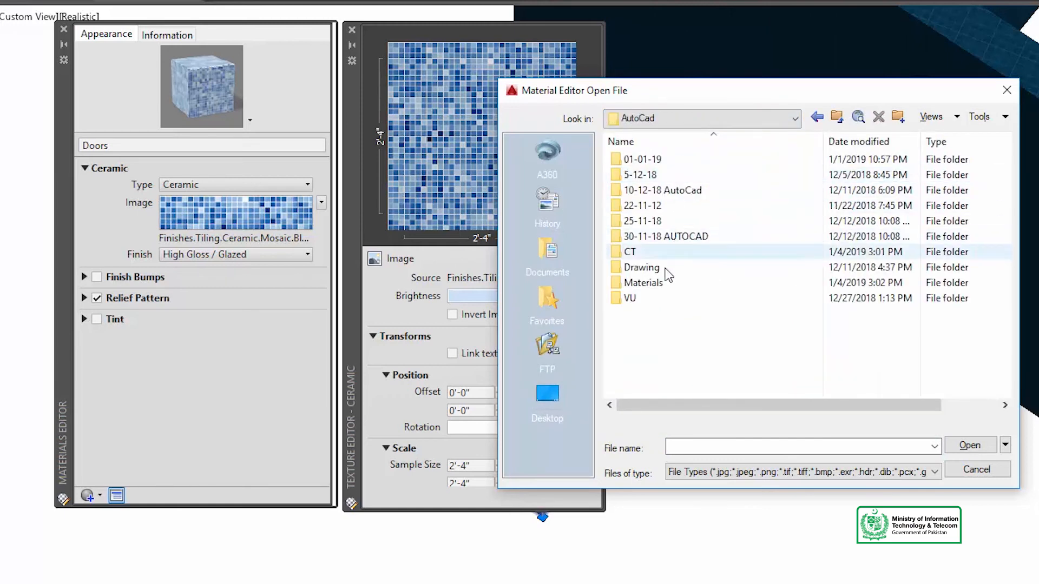
{"action": "double_click", "coordinate": [649, 282]}
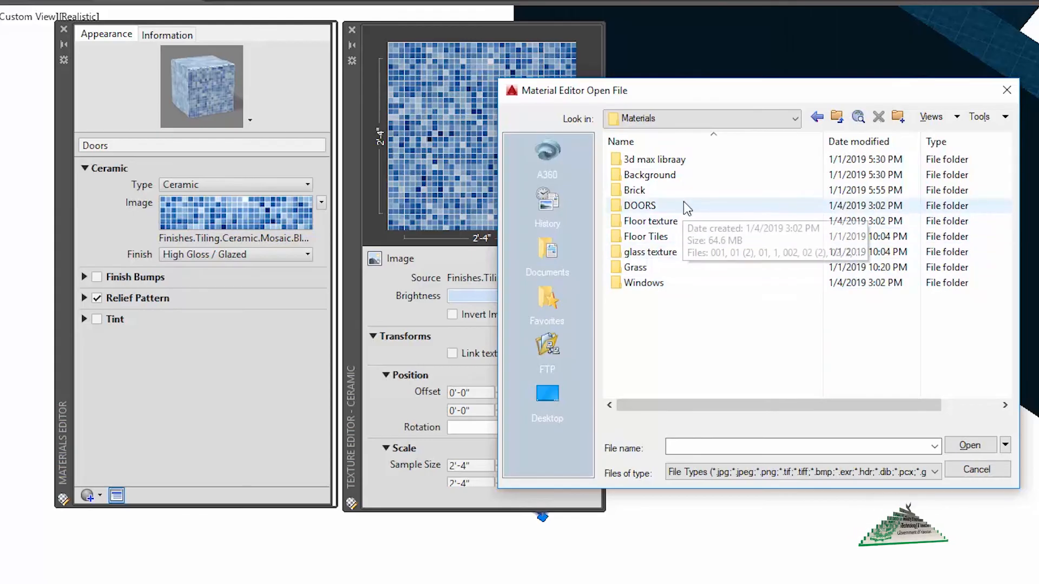
{"action": "left_click", "coordinate": [643, 206]}
{"action": "double_click", "coordinate": [644, 206]}
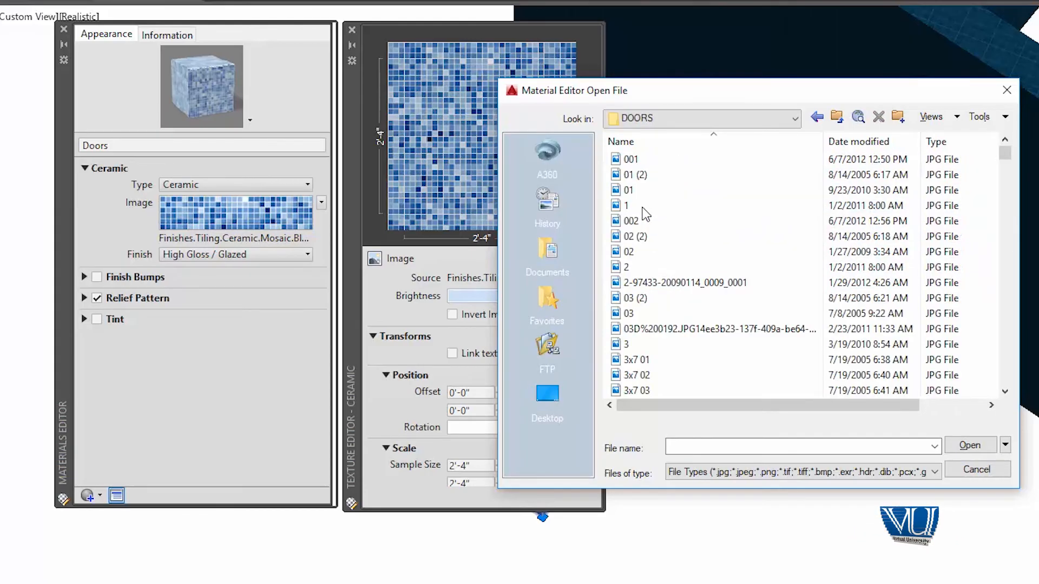
Show the door images as thumbnails and load 002.jpg as the Doors material's image.
{"action": "scroll", "coordinate": [666, 257], "scroll_direction": "down", "scroll_amount": 6}
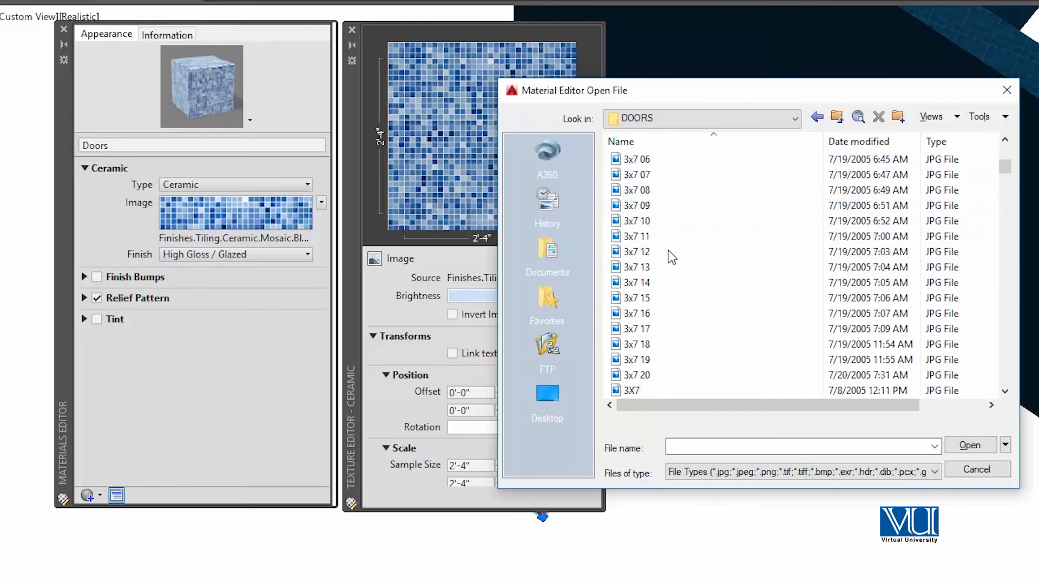
{"action": "scroll", "coordinate": [671, 257], "scroll_direction": "up", "scroll_amount": 6}
{"action": "left_click", "coordinate": [931, 116]}
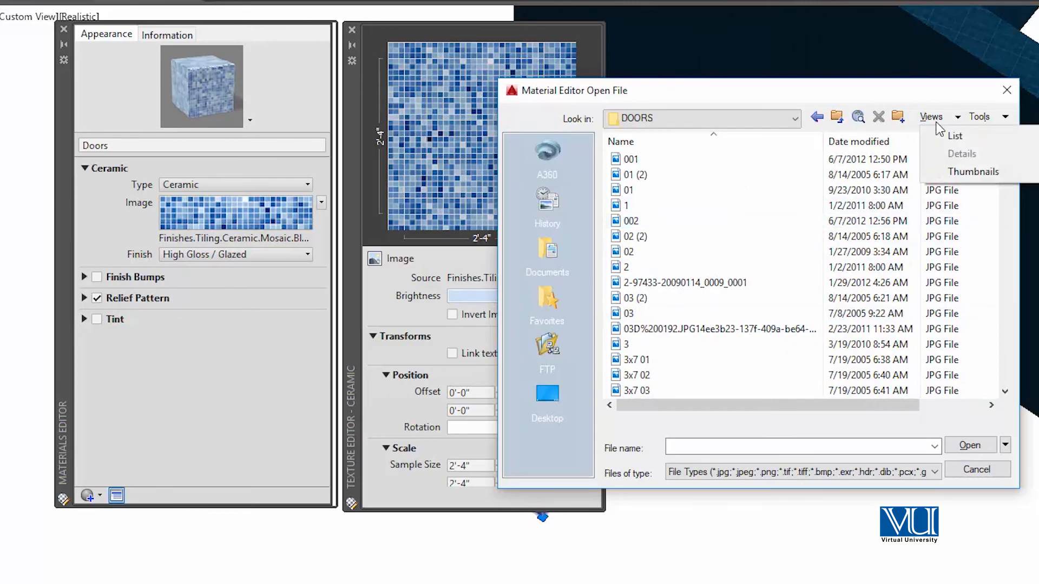
{"action": "left_click", "coordinate": [928, 169]}
{"action": "left_click_drag", "start_coordinate": [733, 101], "coordinate": [968, 219]}
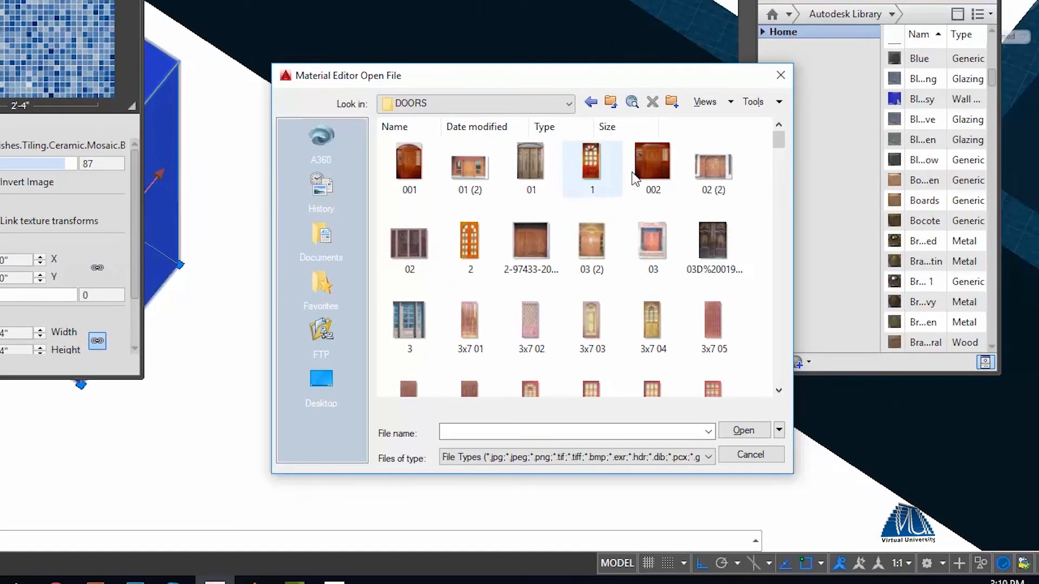
{"action": "left_click", "coordinate": [664, 165]}
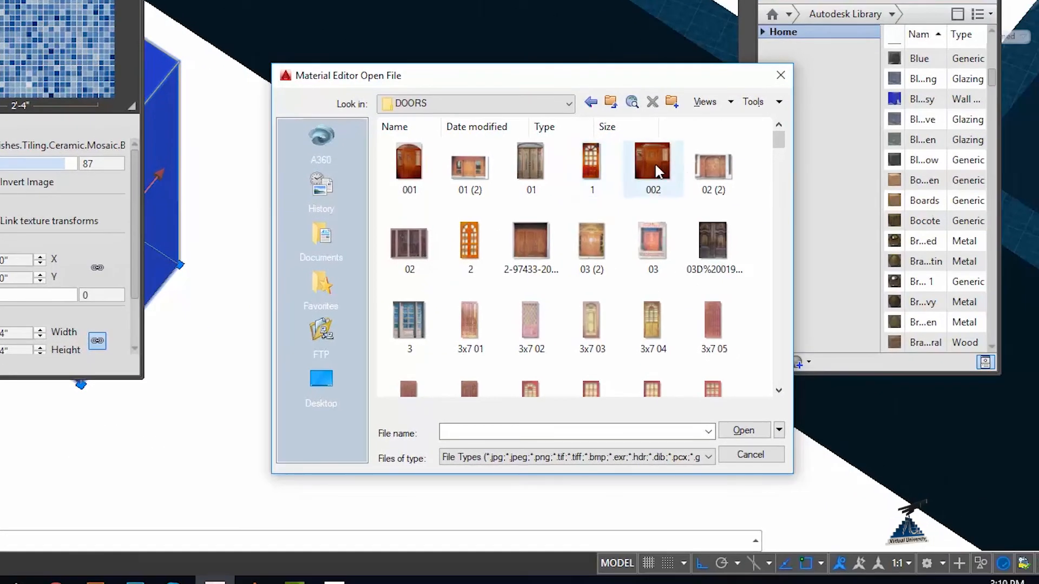
{"action": "left_click", "coordinate": [739, 429]}
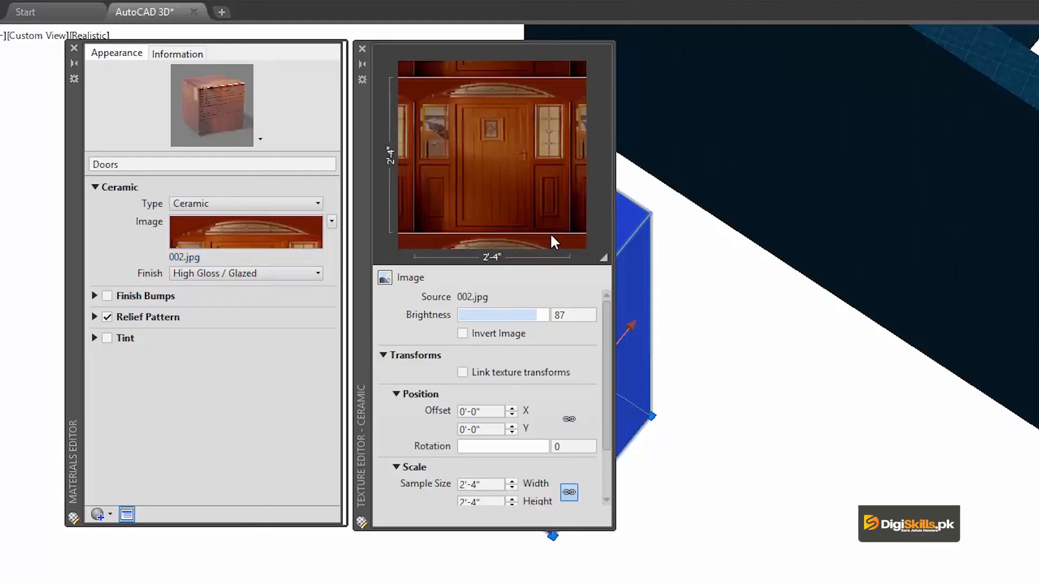
Deselect the door and knob, examine the wooden door texture on them, and close the material editor.
{"action": "scroll", "coordinate": [1033, 208], "scroll_direction": "down", "scroll_amount": 6}
{"action": "scroll", "coordinate": [866, 258], "scroll_direction": "up", "scroll_amount": 7}
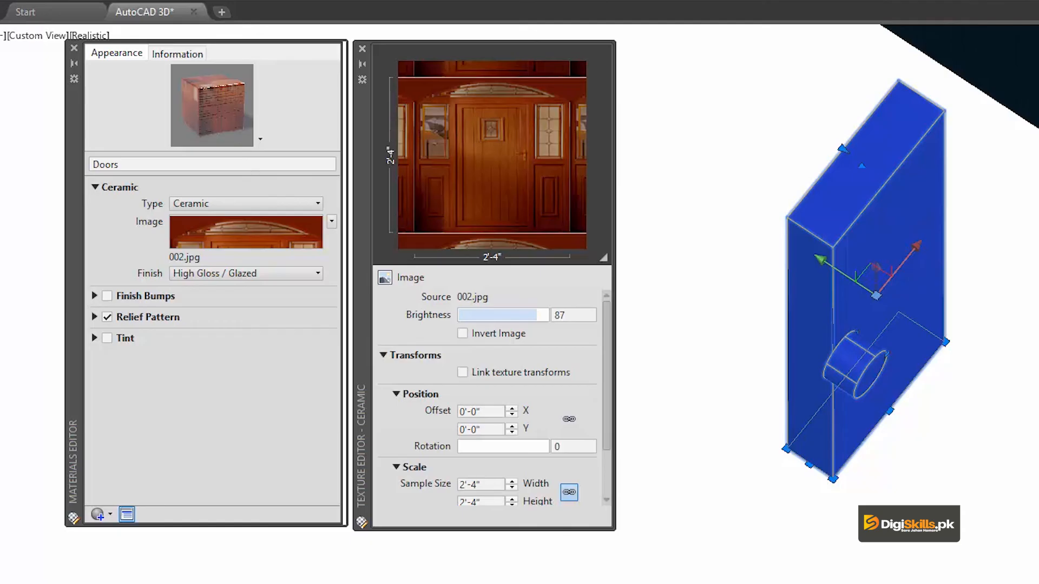
{"action": "key", "text": "Escape"}
{"action": "scroll", "coordinate": [871, 294], "scroll_direction": "up", "scroll_amount": 8}
{"action": "scroll", "coordinate": [844, 276], "scroll_direction": "down", "scroll_amount": 7}
{"action": "middle_click_drag", "start_coordinate": [865, 273], "coordinate": [923, 270]}
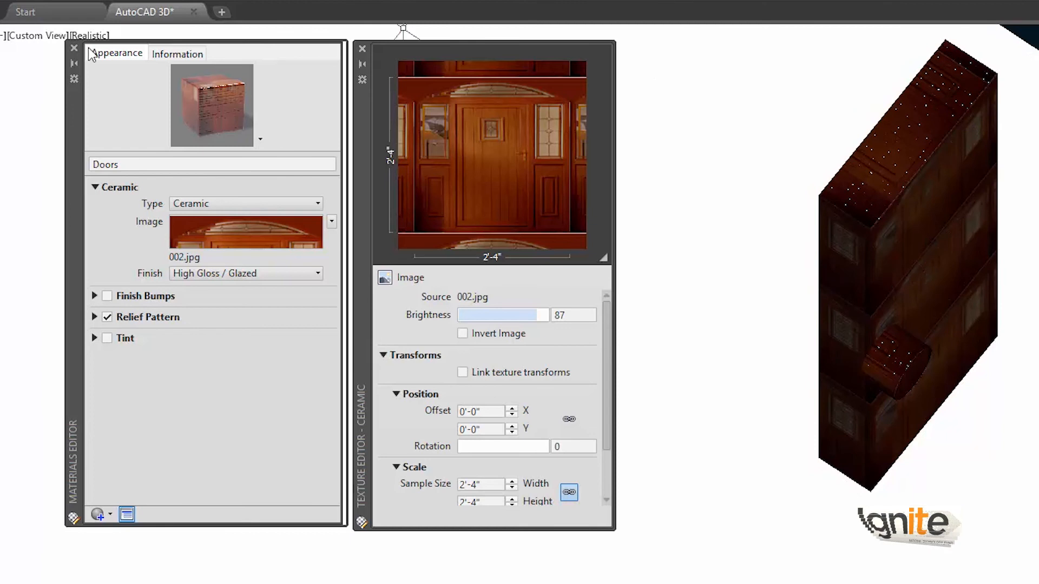
{"action": "left_click", "coordinate": [74, 47]}
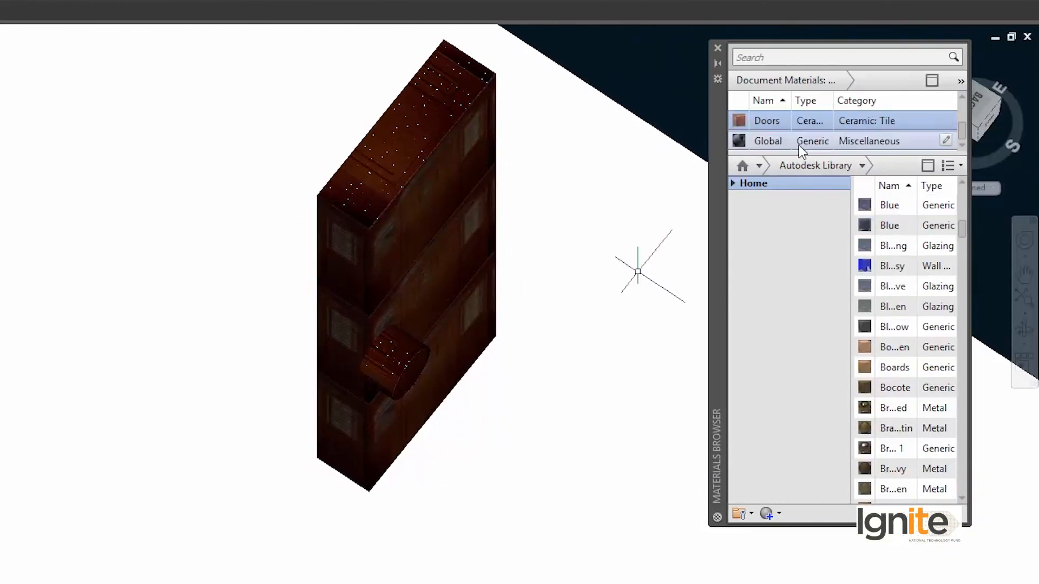
Duplicate the 1.5in Square - Medium Blue material under the name Doors 1.
{"action": "scroll", "coordinate": [791, 120], "scroll_direction": "up", "scroll_amount": 3}
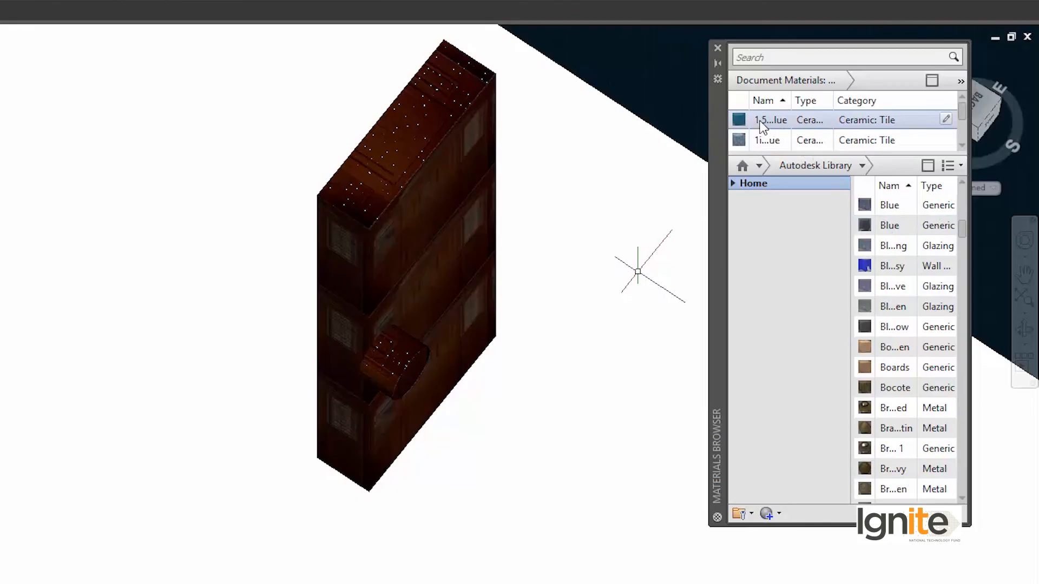
{"action": "right_click", "coordinate": [787, 119]}
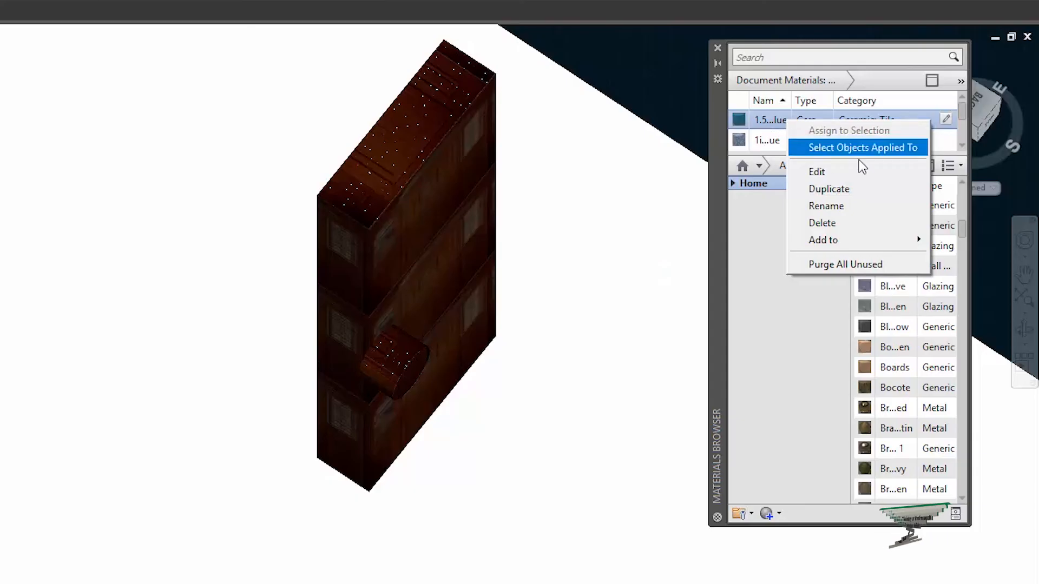
{"action": "left_click", "coordinate": [823, 189]}
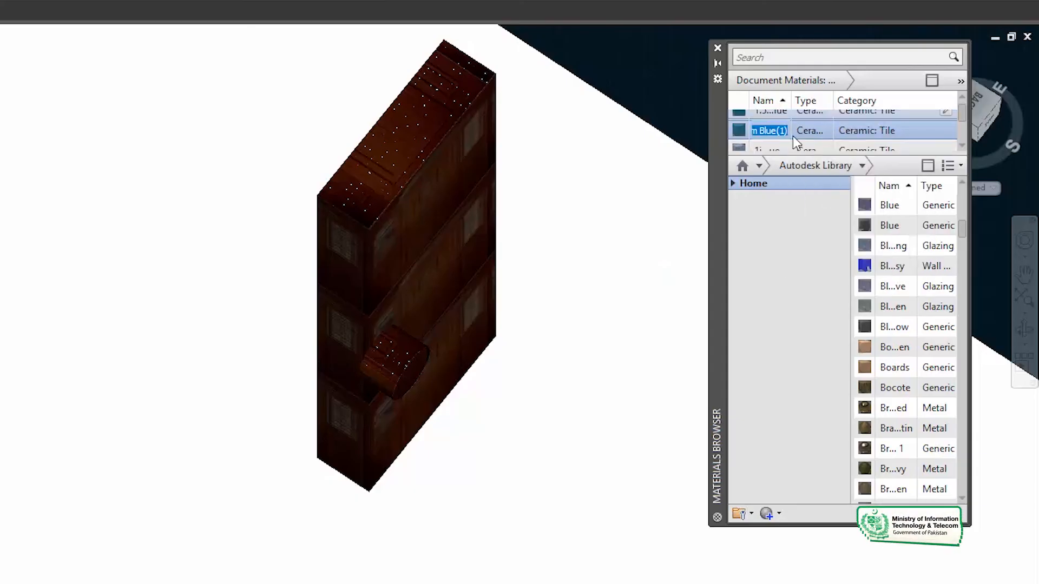
{"action": "type", "text": "Doors 1"}
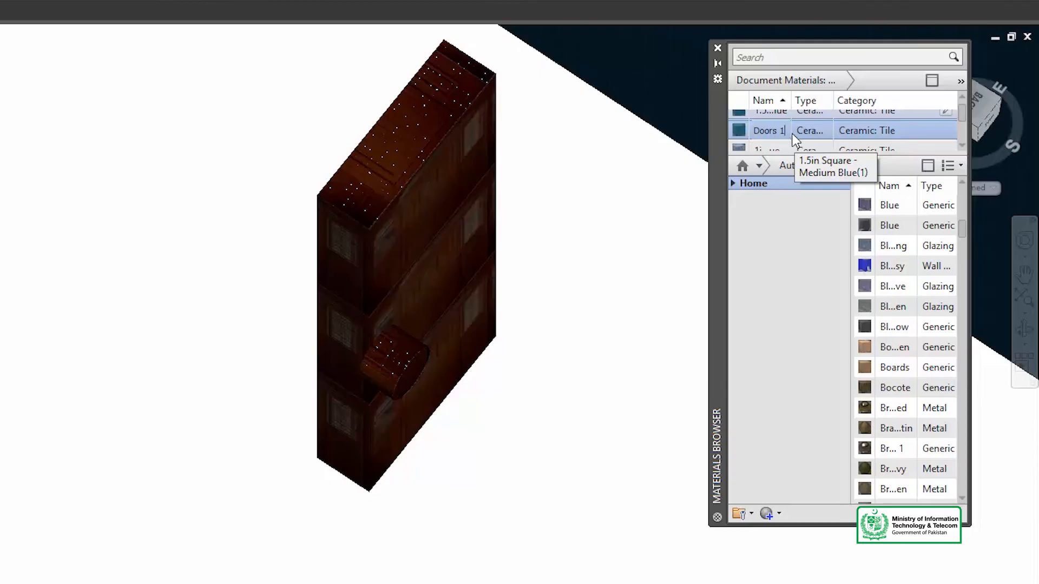
{"action": "key", "text": "Return"}
{"action": "right_click", "coordinate": [780, 139]}
{"action": "left_click", "coordinate": [839, 193]}
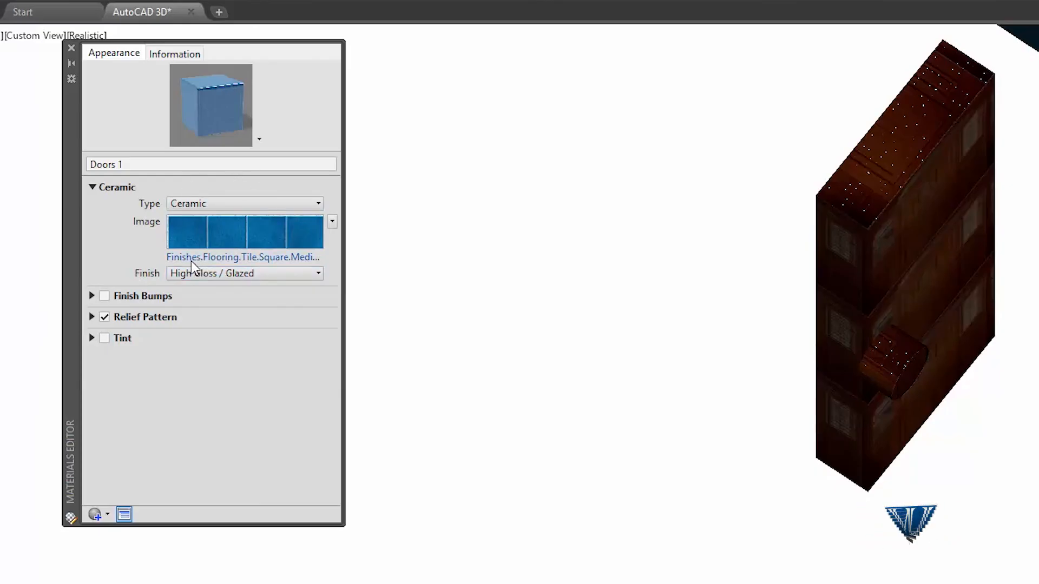
{"action": "left_click", "coordinate": [225, 258]}
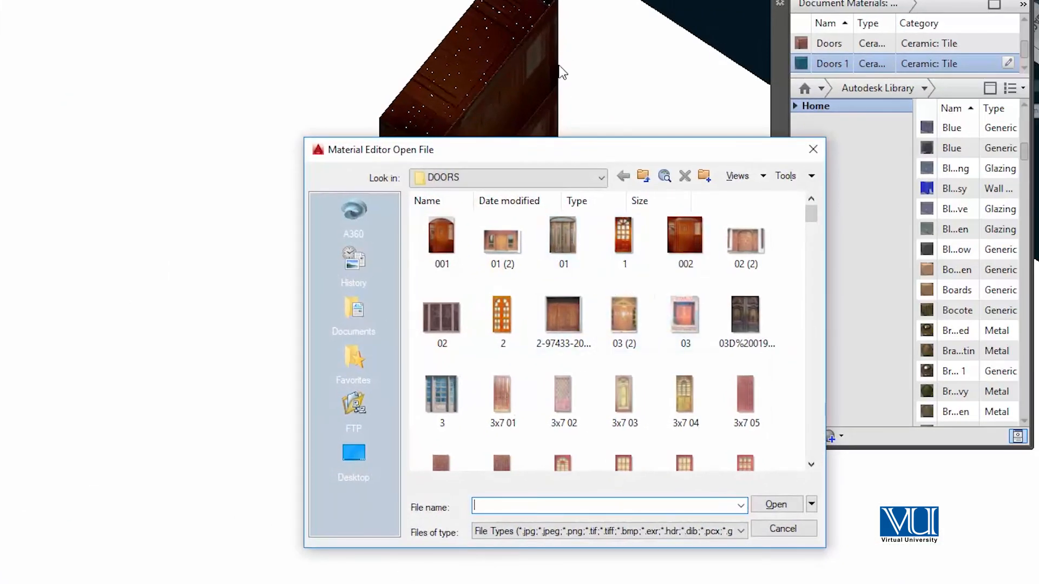
{"action": "left_click", "coordinate": [811, 152]}
{"action": "scroll", "coordinate": [449, 219], "scroll_direction": "down", "scroll_amount": 3}
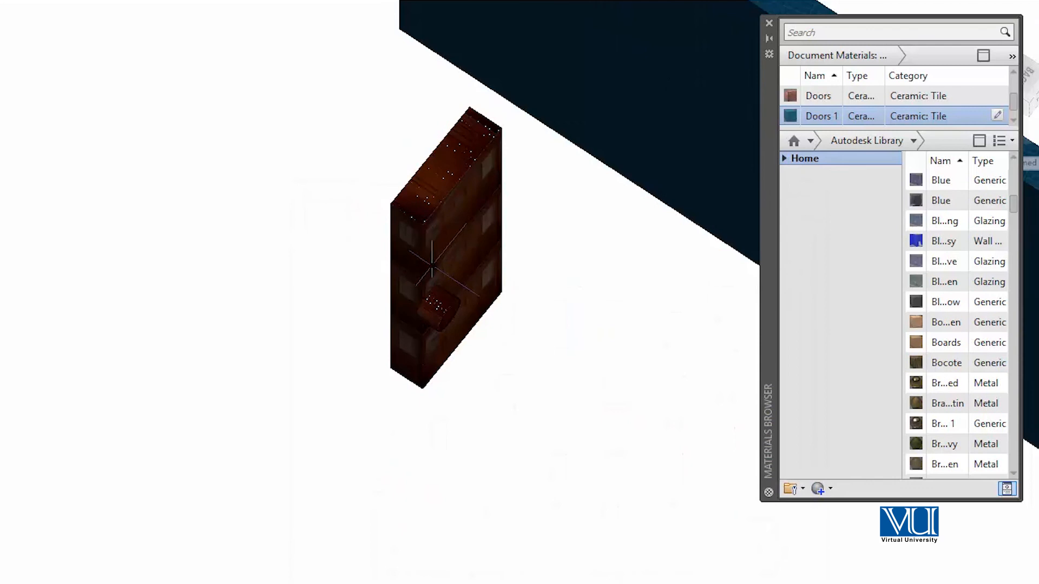
{"action": "middle_click_drag", "start_coordinate": [448, 217], "coordinate": [344, 249]}
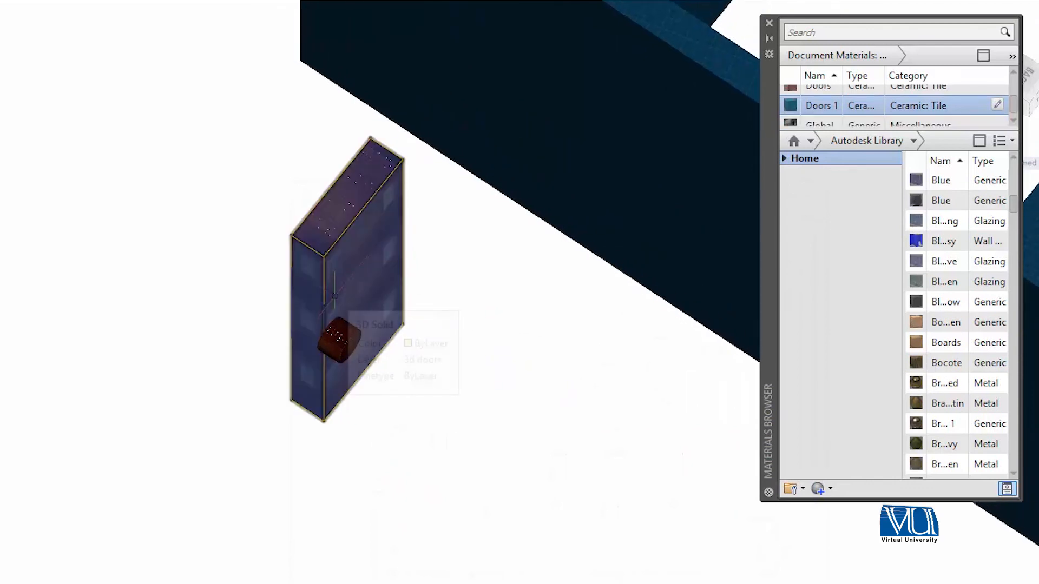